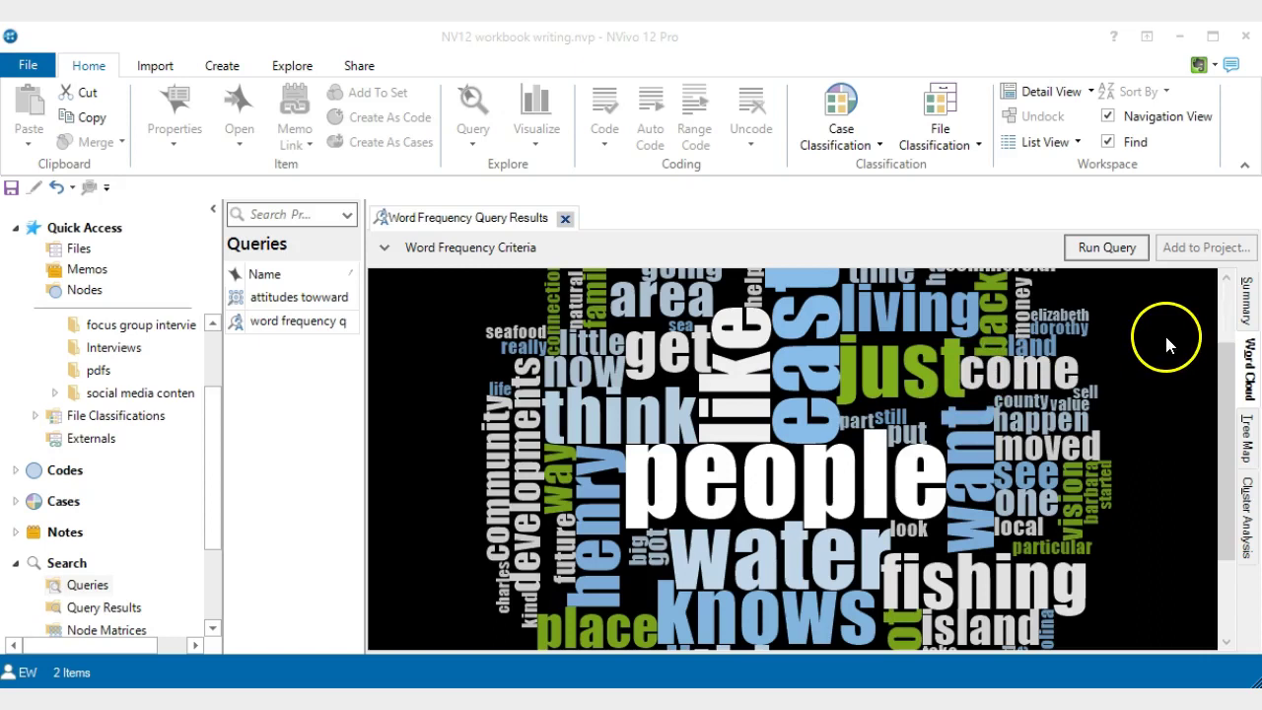
- From the Summary word frequency table, open every reference coded for 'water'
click(1246, 302)
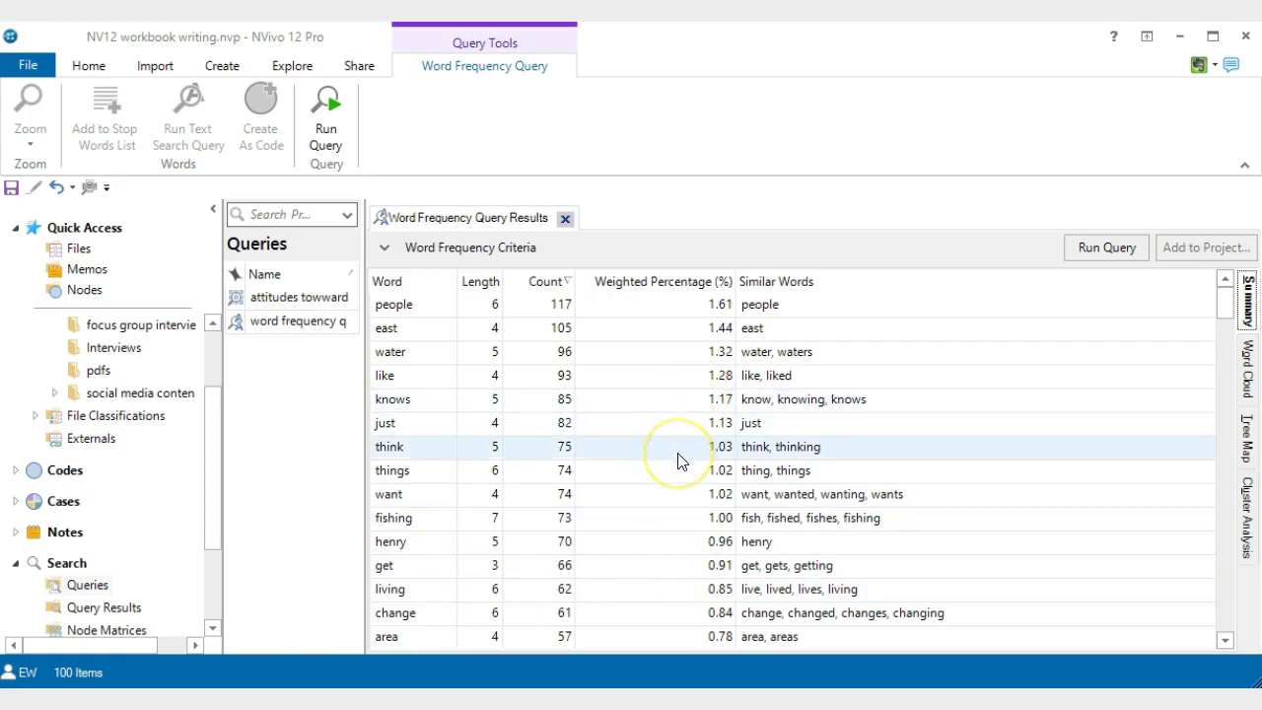
click(704, 350)
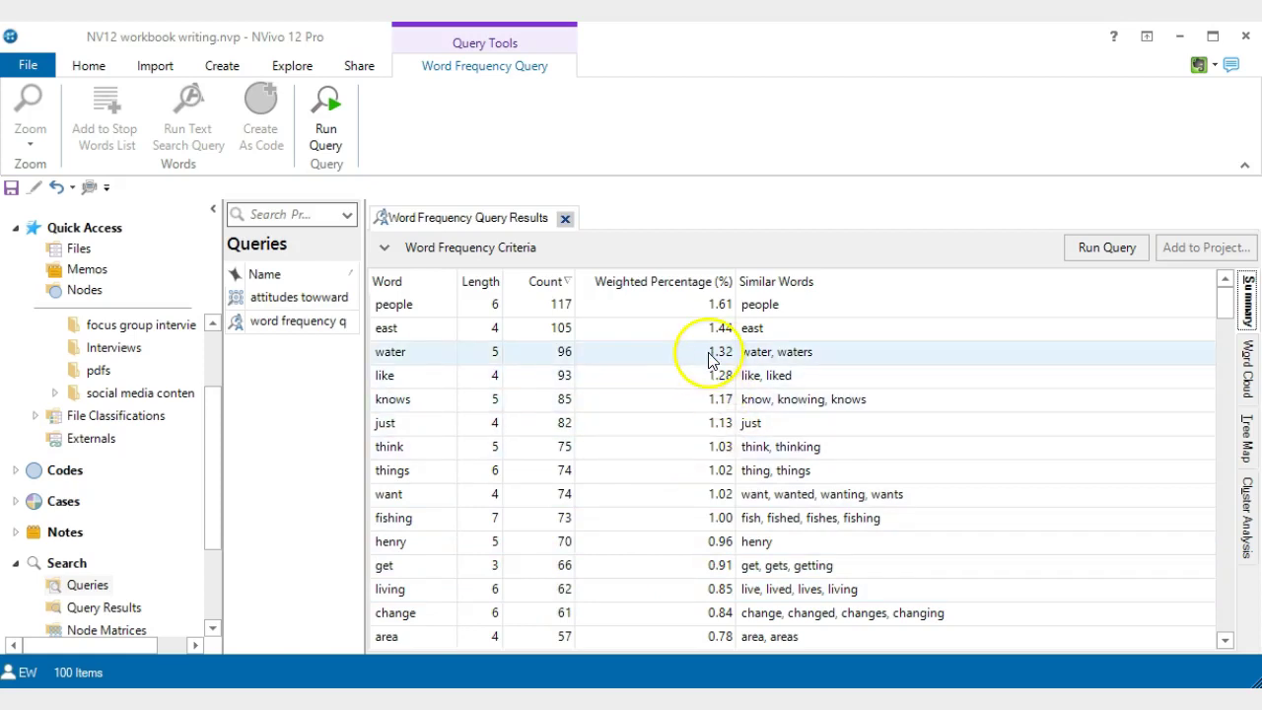
double_click(689, 351)
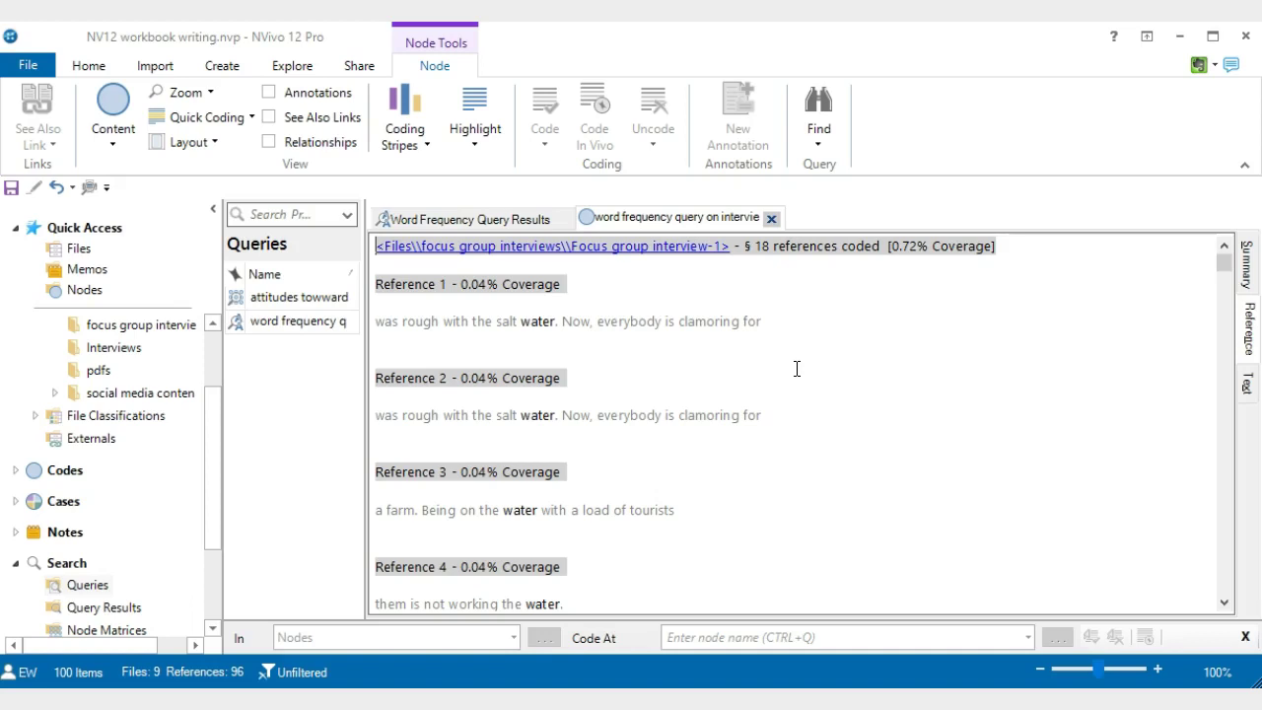
- Select all the water reference text and set its coding context to Broad
right_click(809, 337)
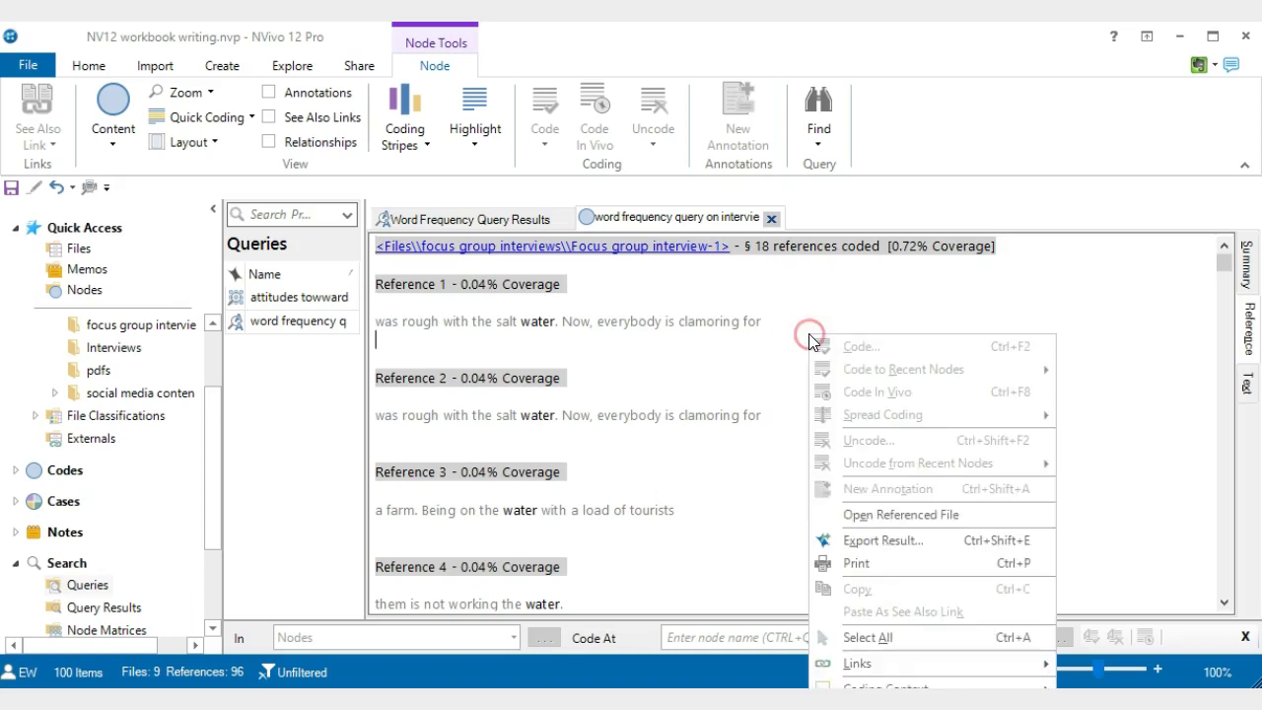
click(890, 639)
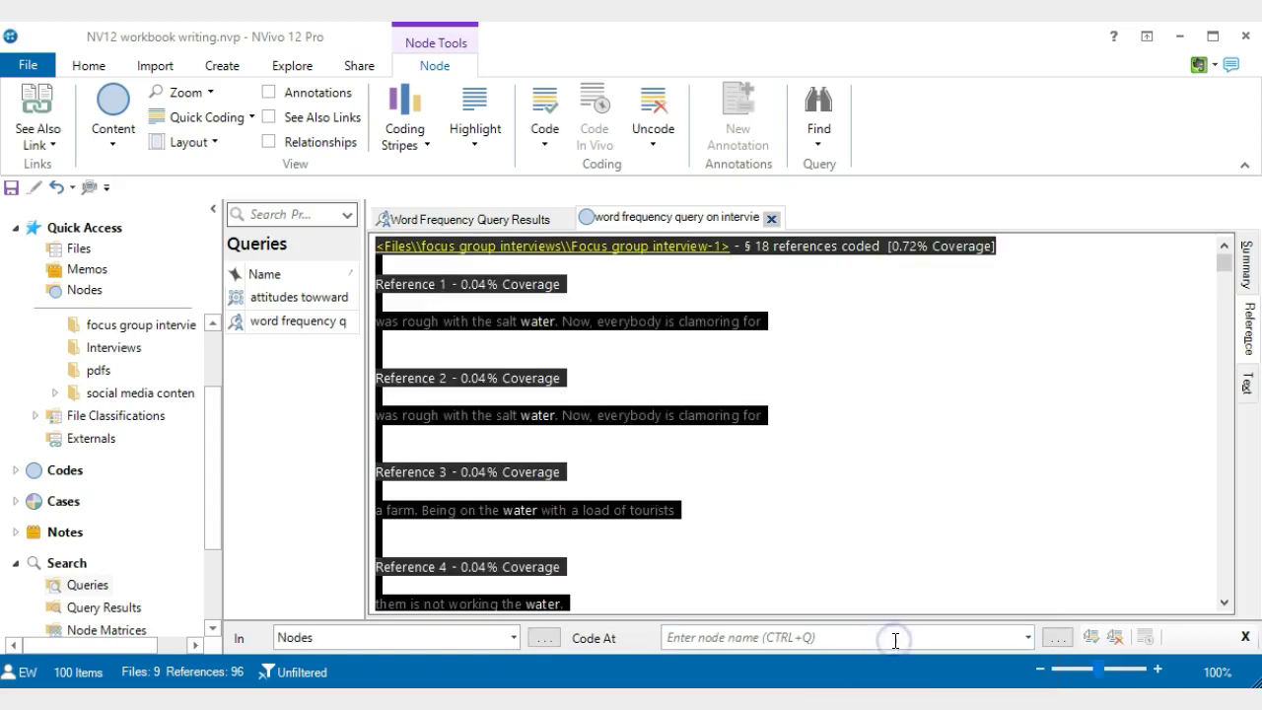
right_click(887, 317)
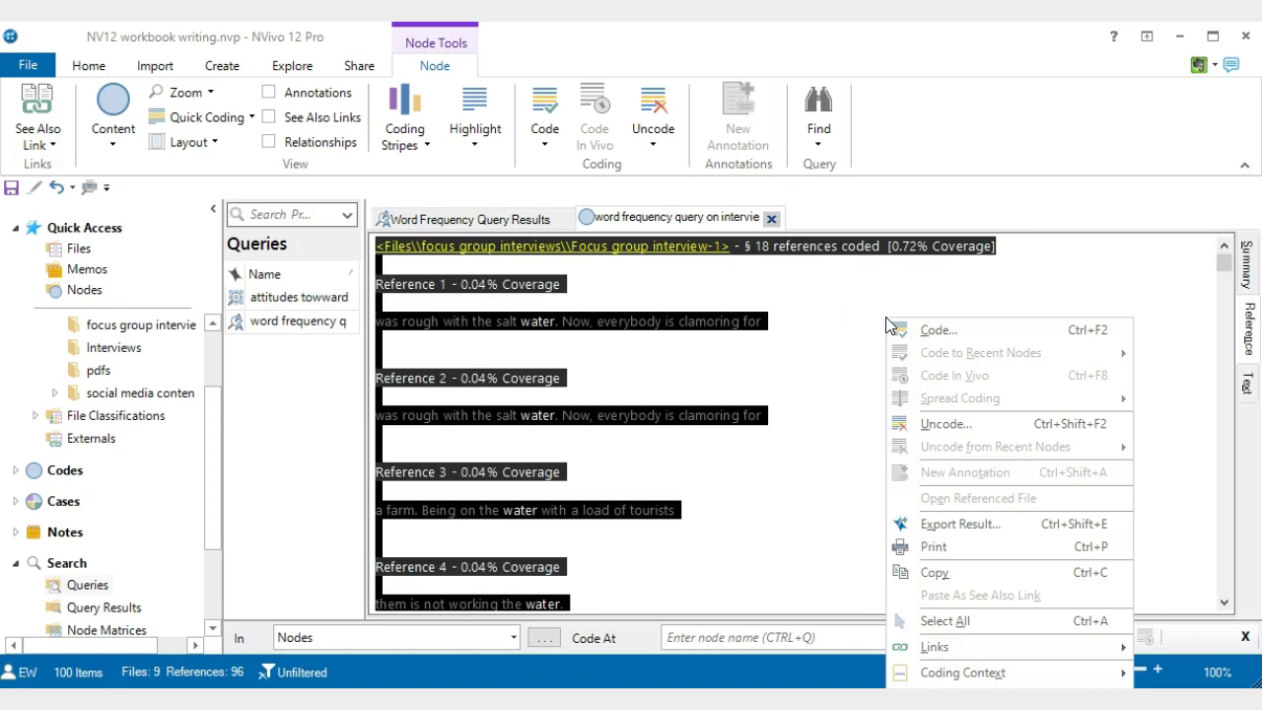
click(986, 675)
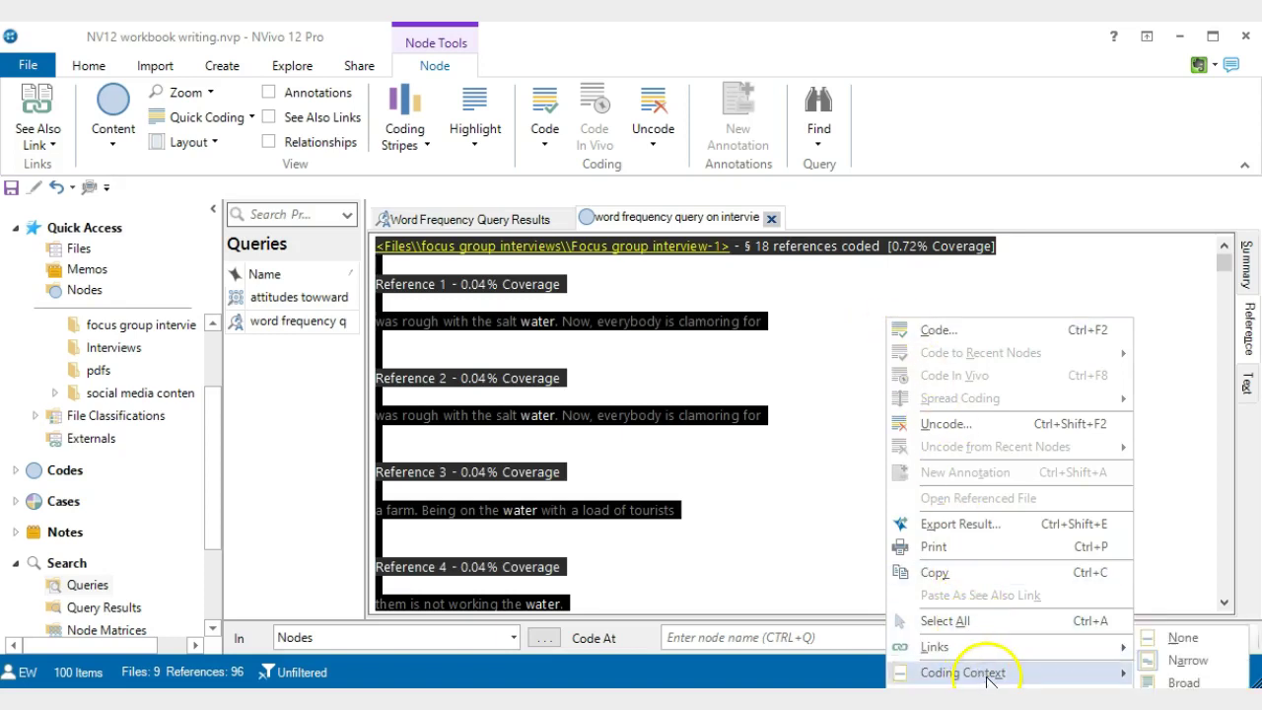
click(1186, 681)
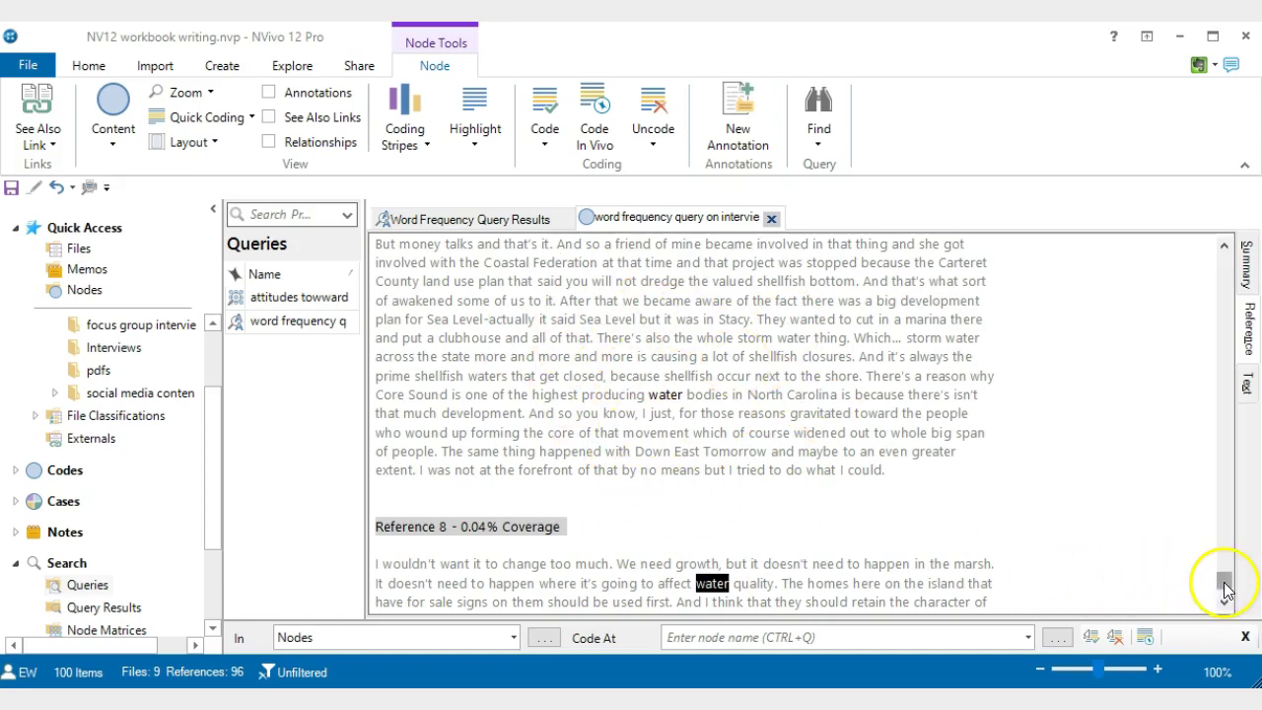
drag(1225, 590, 1223, 252)
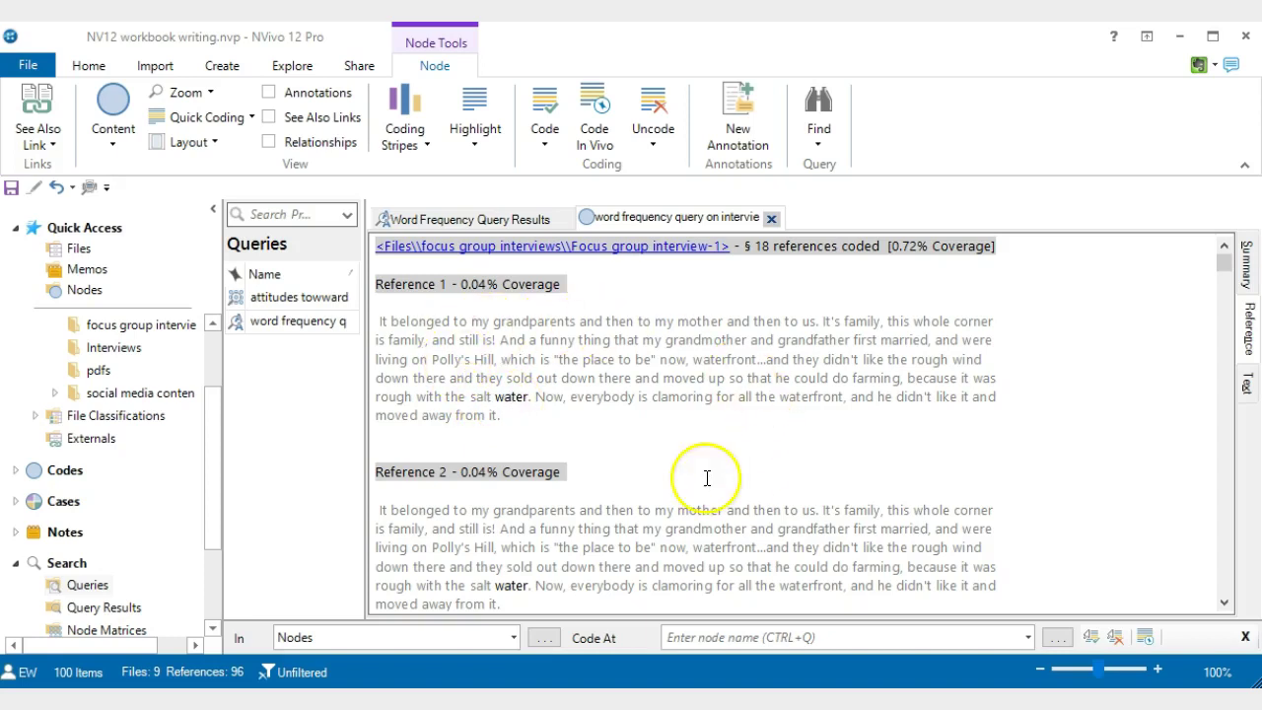
scroll(763, 456, down, 2)
scroll(764, 457, down, 6)
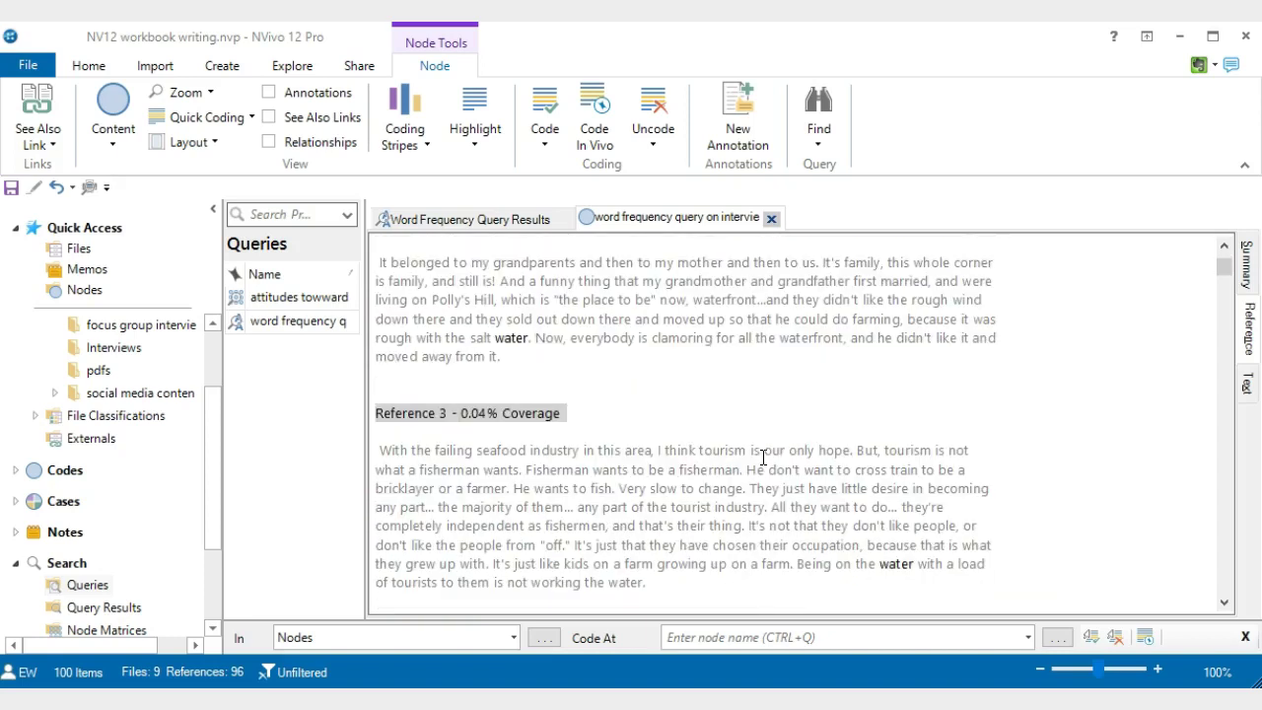
scroll(763, 457, down, 6)
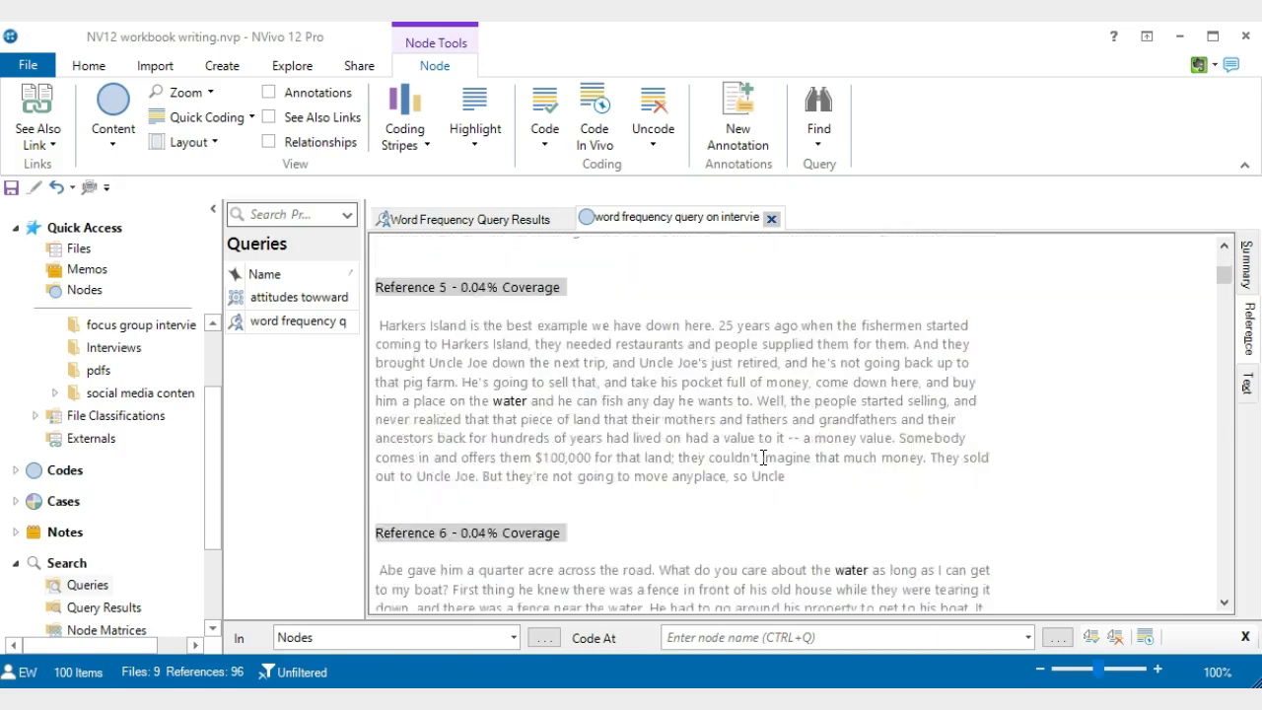
scroll(763, 456, down, 8)
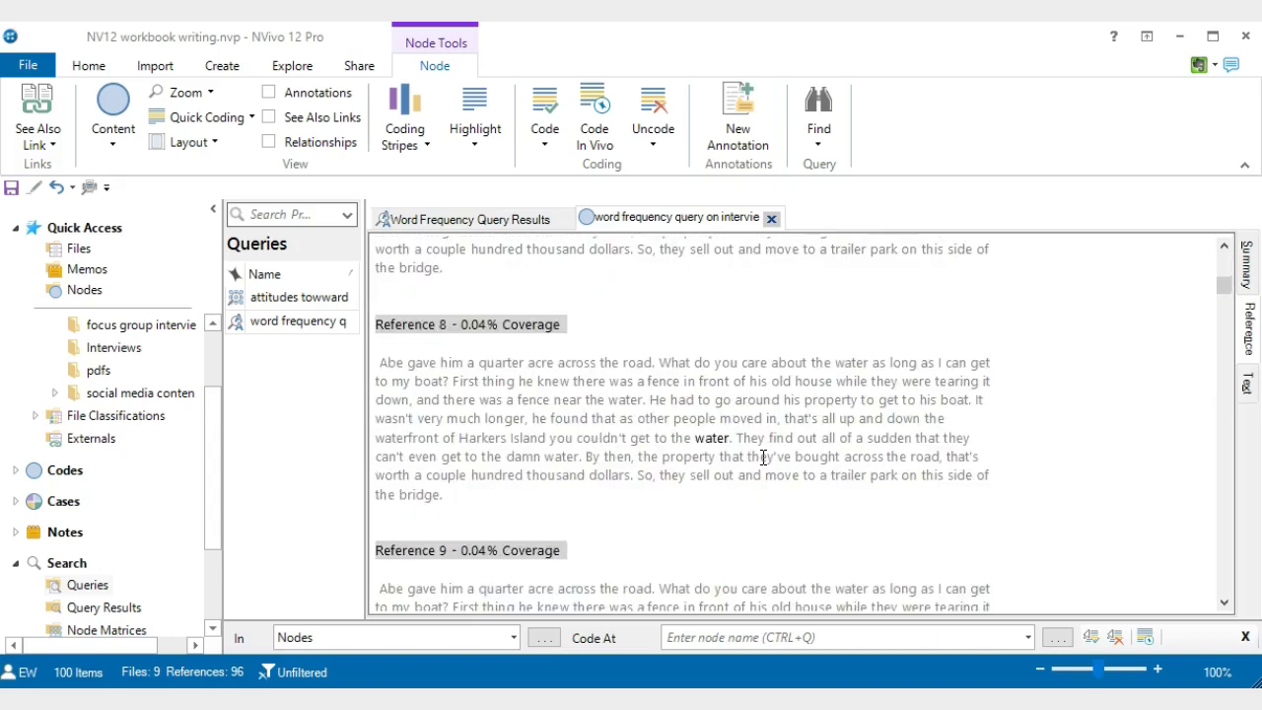
scroll(763, 457, down, 8)
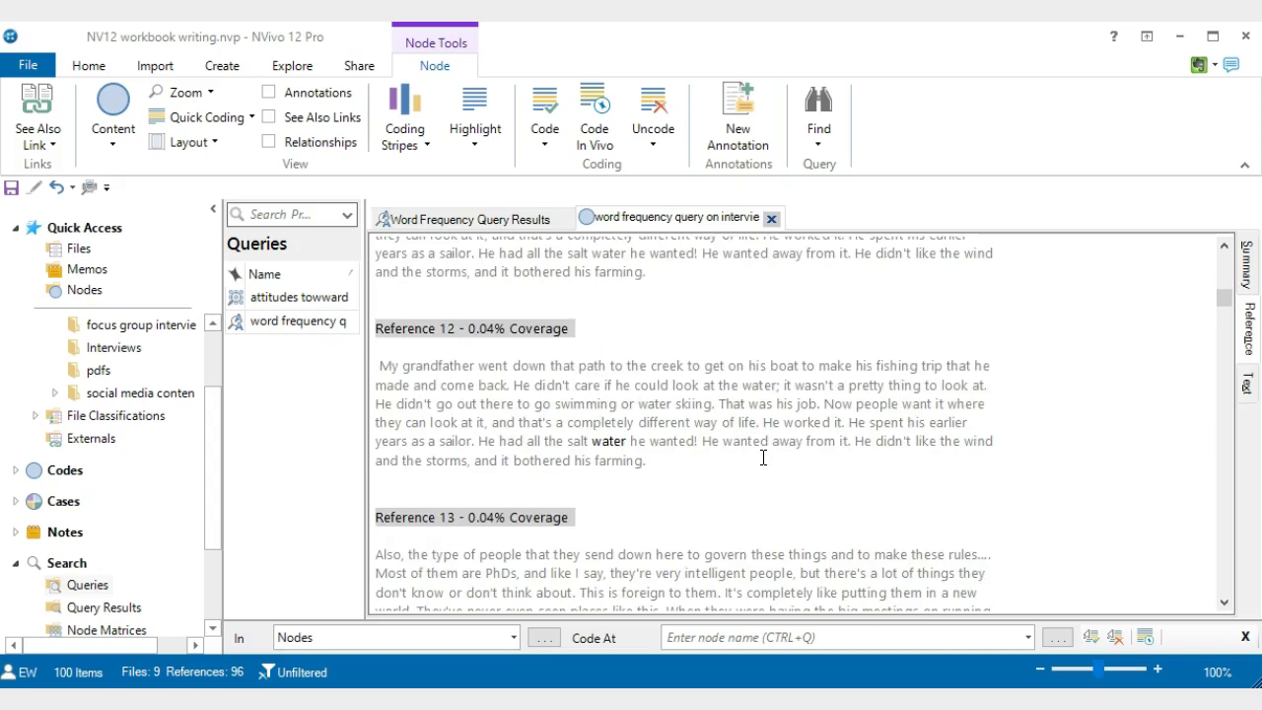
scroll(762, 465, down, 4)
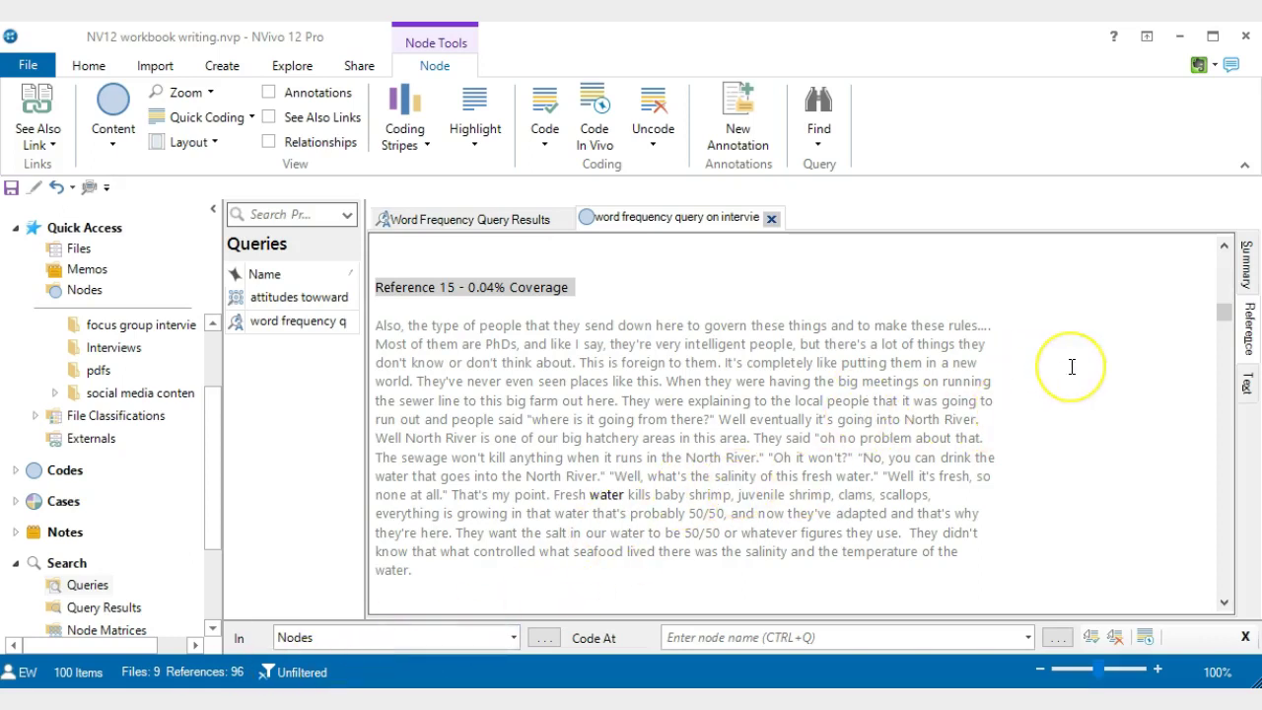
scroll(1072, 367, up, 3)
scroll(1072, 367, up, 14)
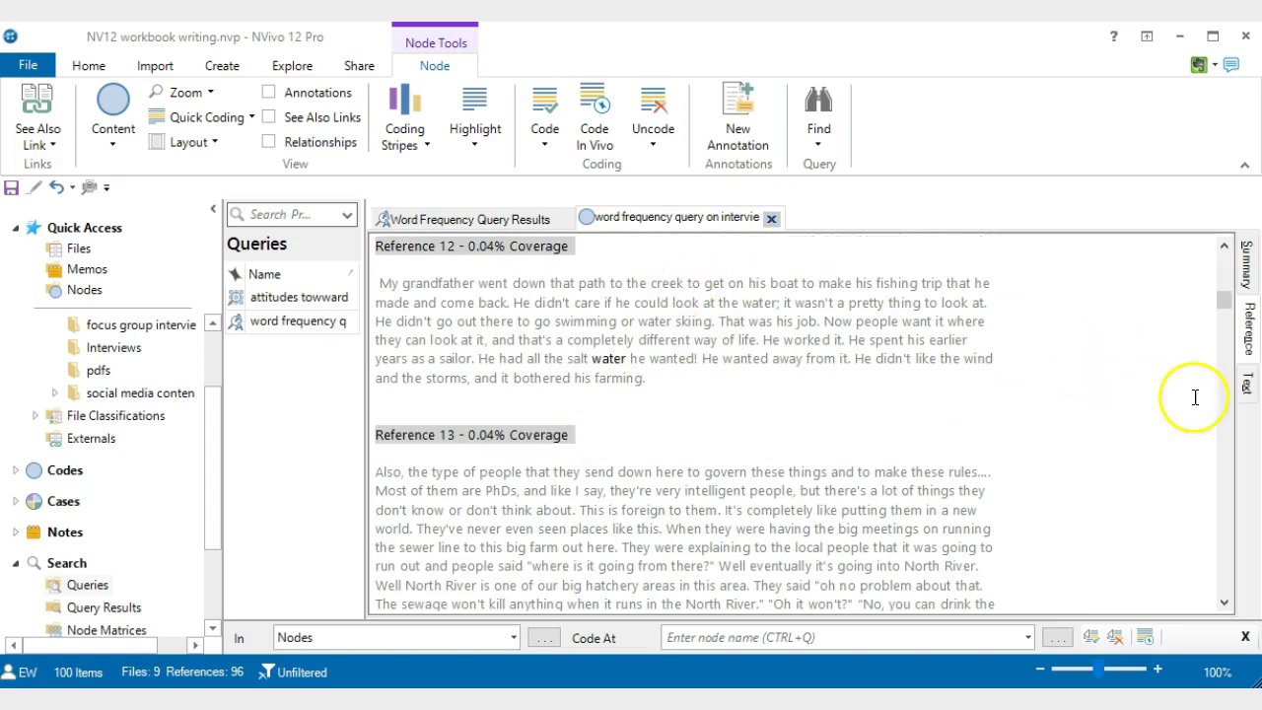
- Check per-file reference counts and coverage in Summary, then return to the Reference passages
click(1247, 266)
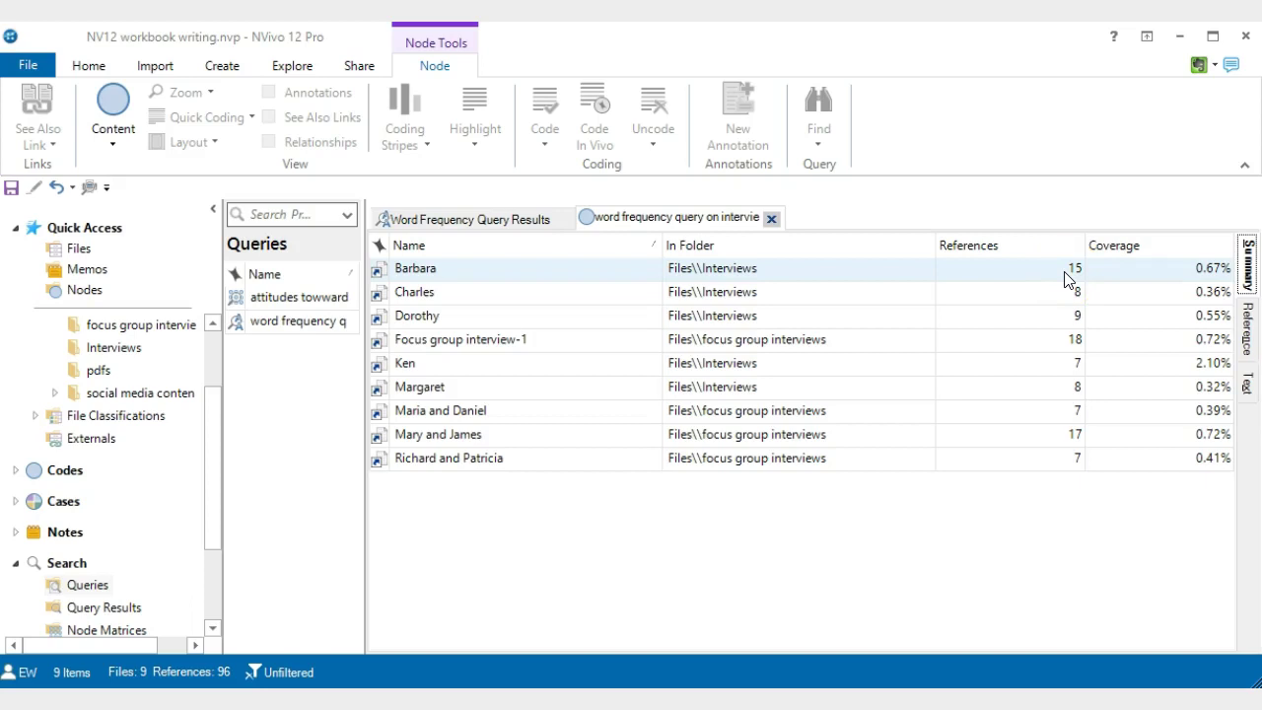
click(470, 285)
click(1101, 328)
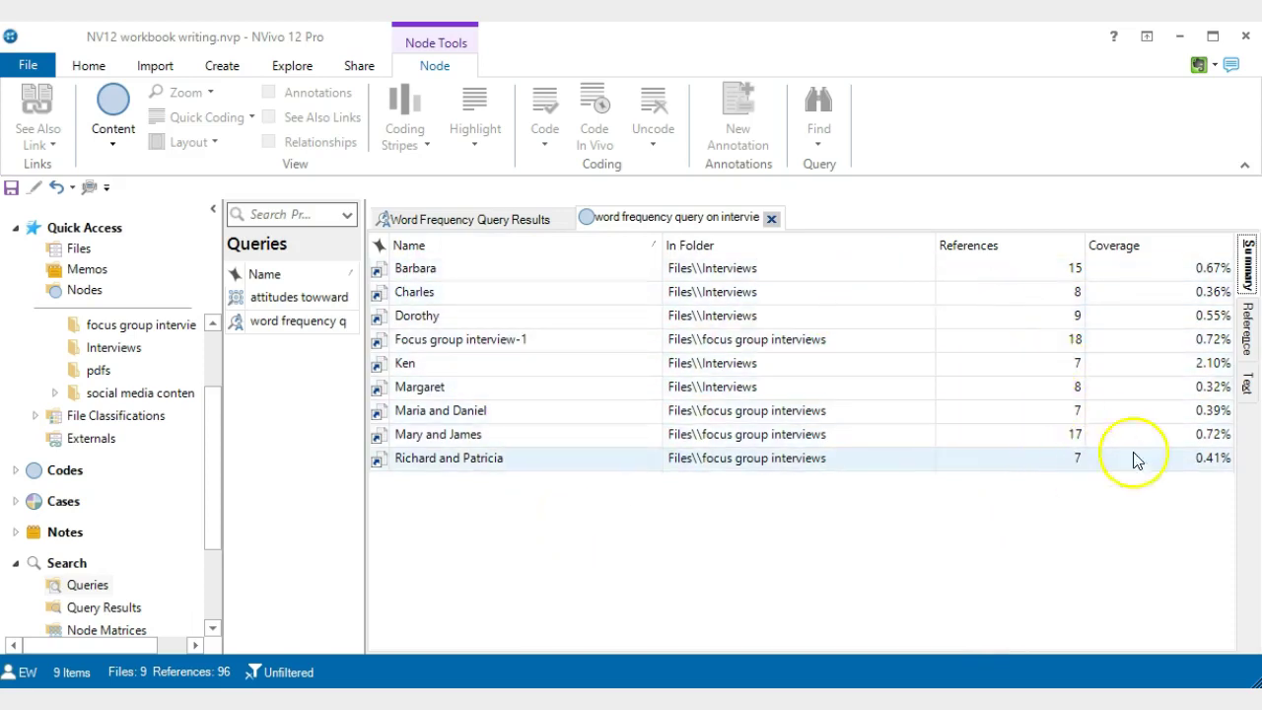
click(1246, 327)
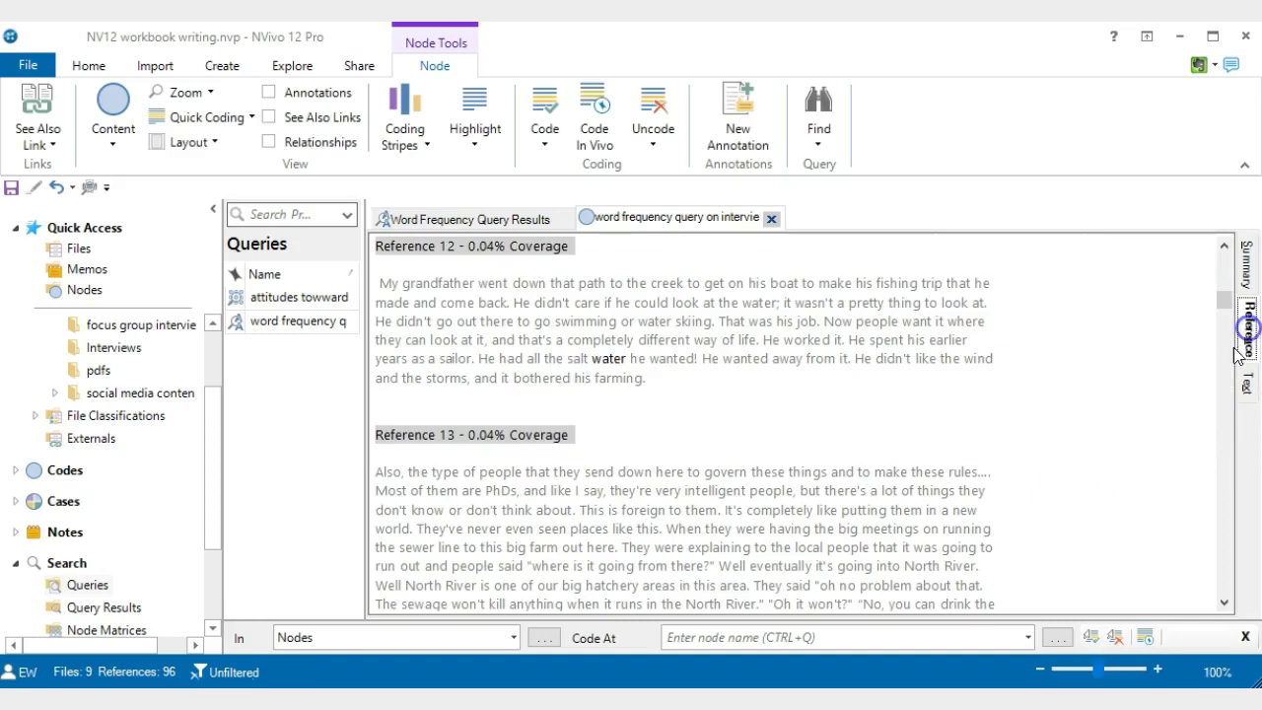
scroll(740, 358, down, 15)
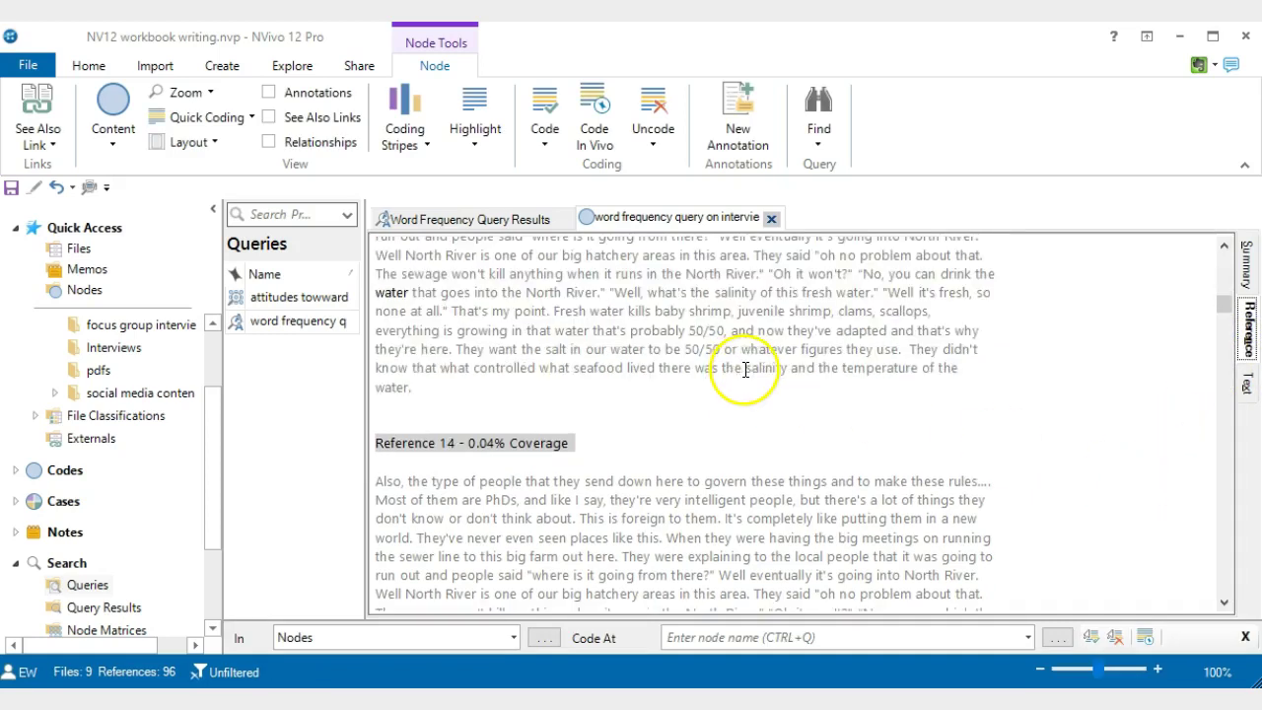
- Show the water results as source document thumbnails with each file's coded references below
click(1248, 261)
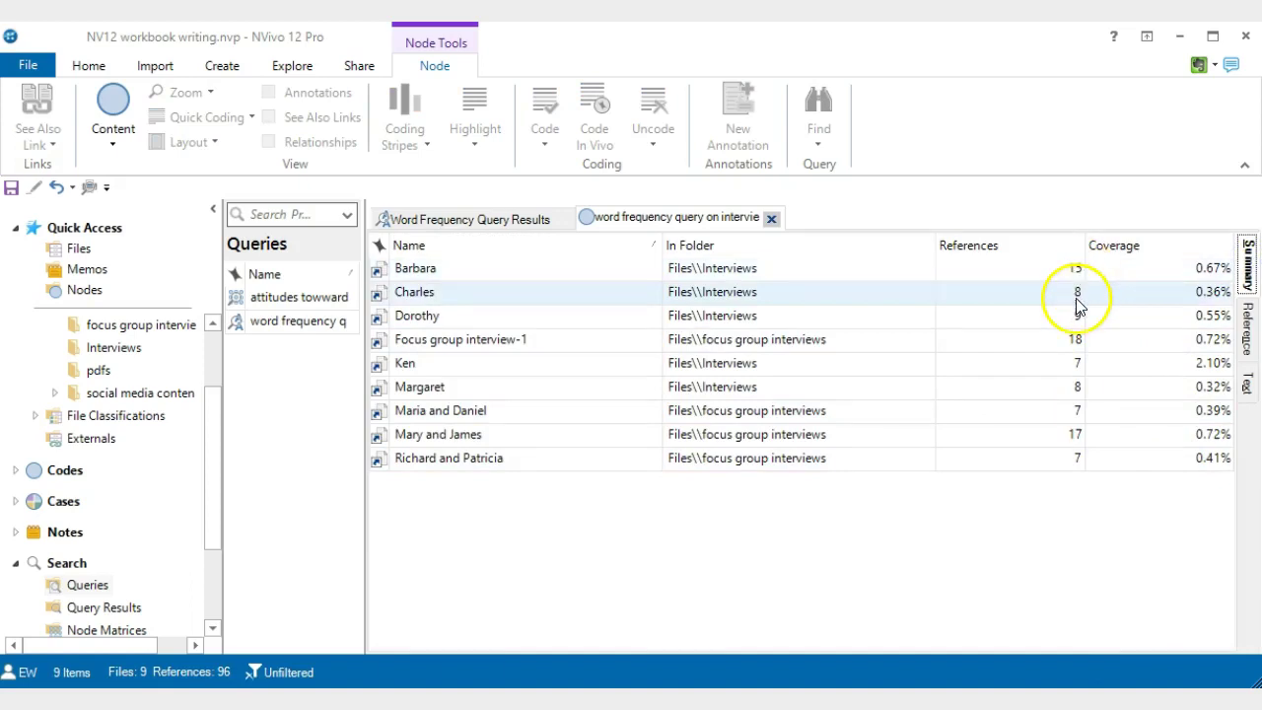
click(1248, 336)
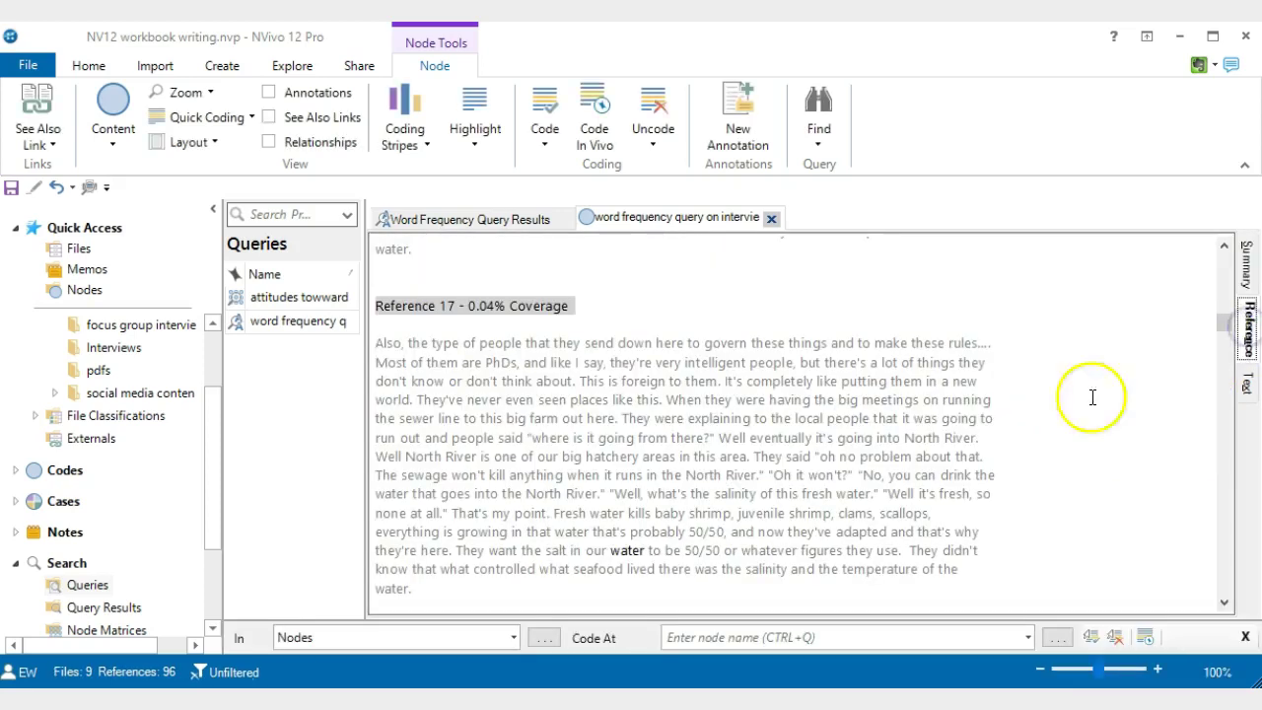
scroll(787, 462, down, 4)
scroll(787, 461, down, 3)
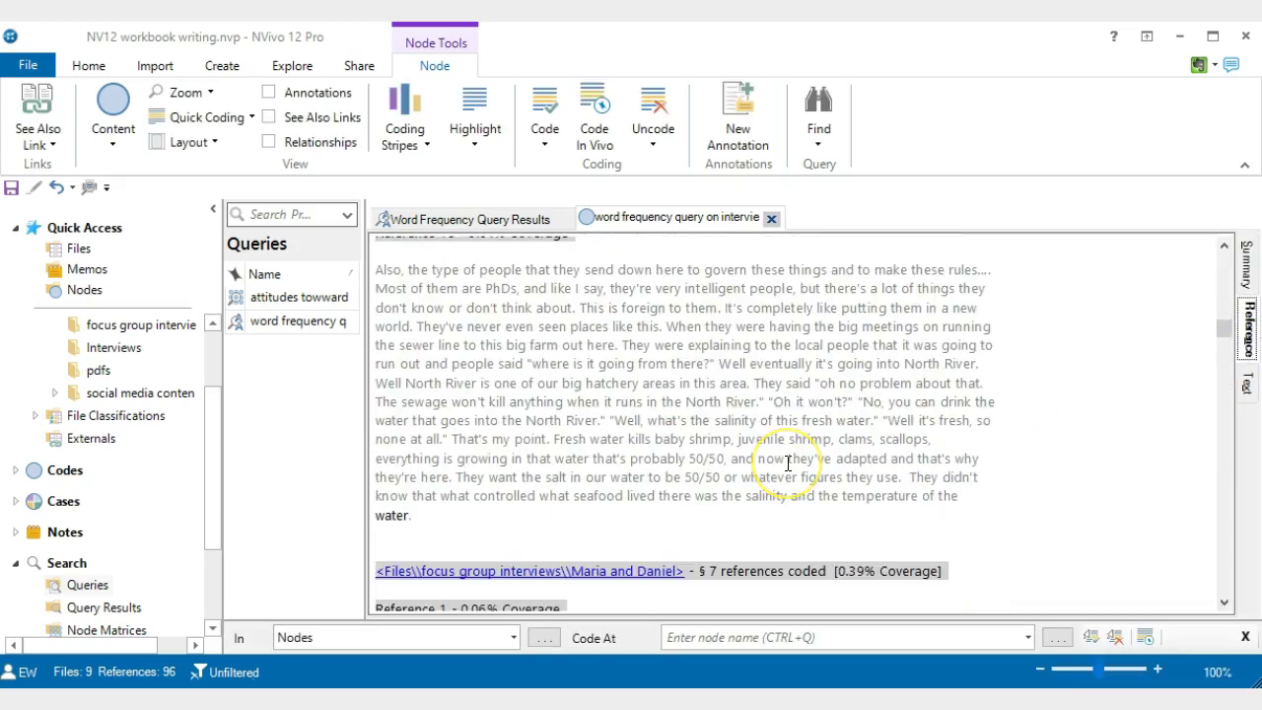
click(1248, 388)
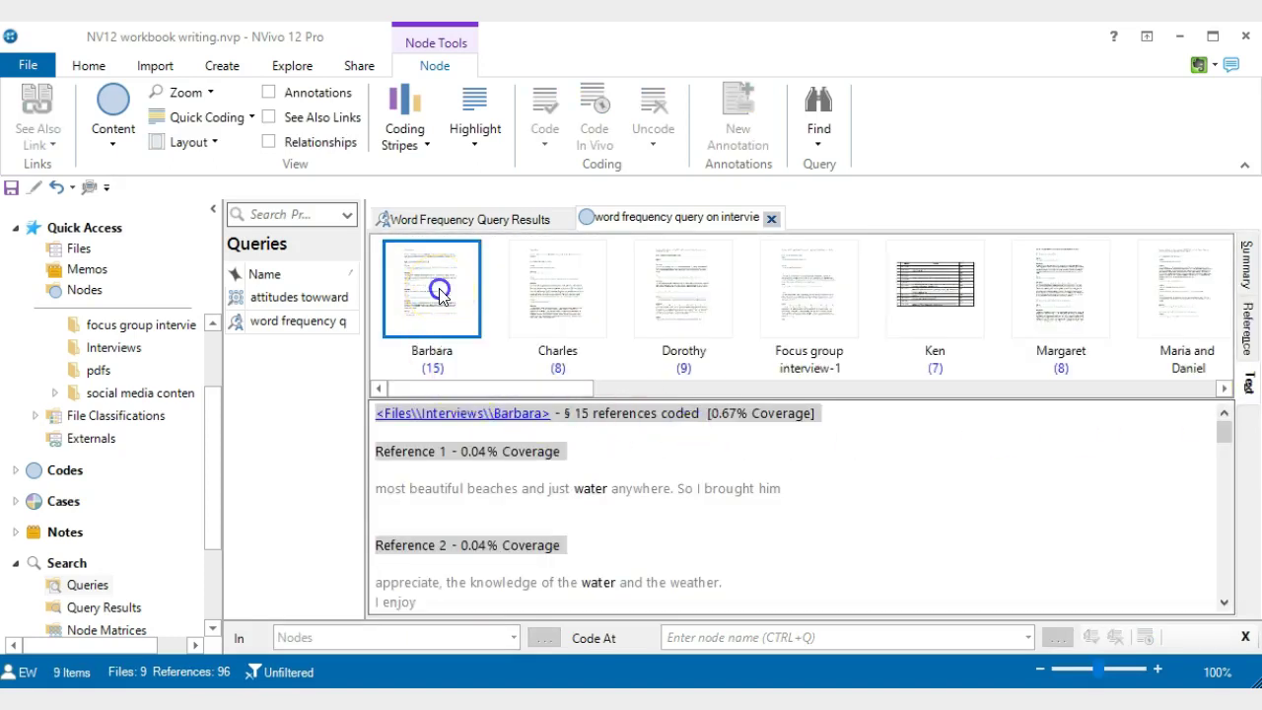
scroll(811, 476, down, 5)
scroll(811, 476, down, 15)
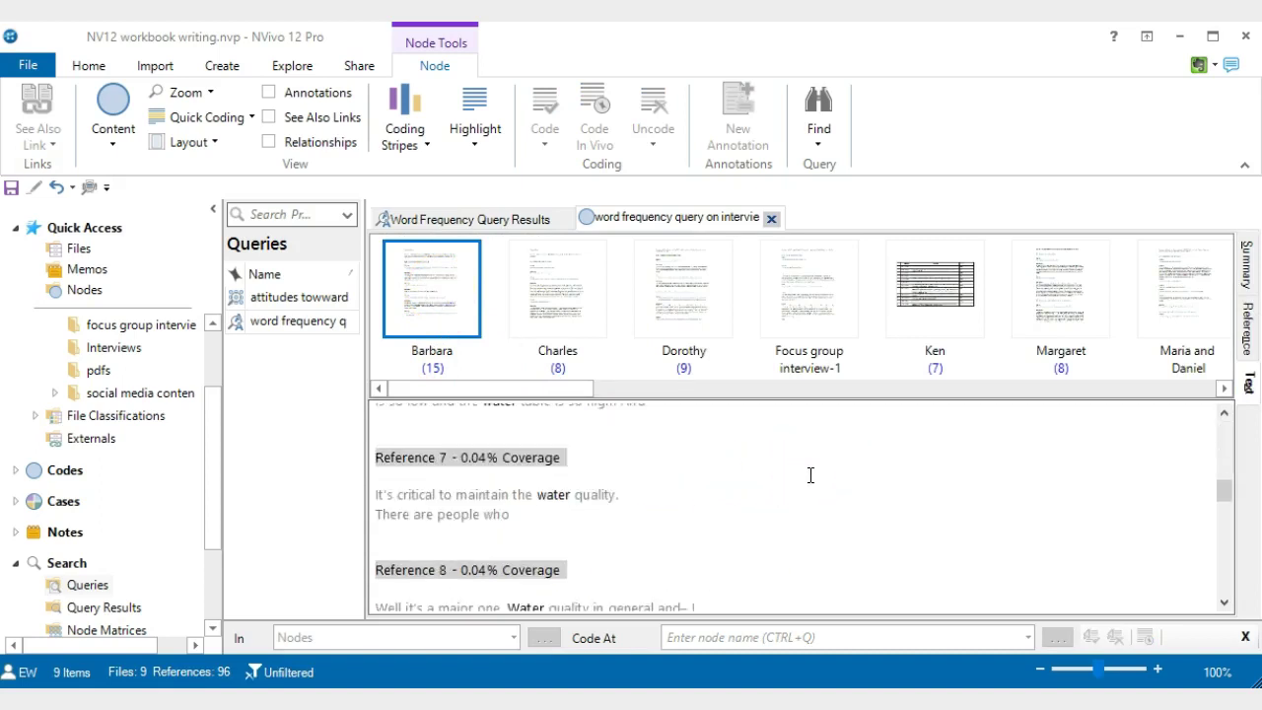
double_click(424, 298)
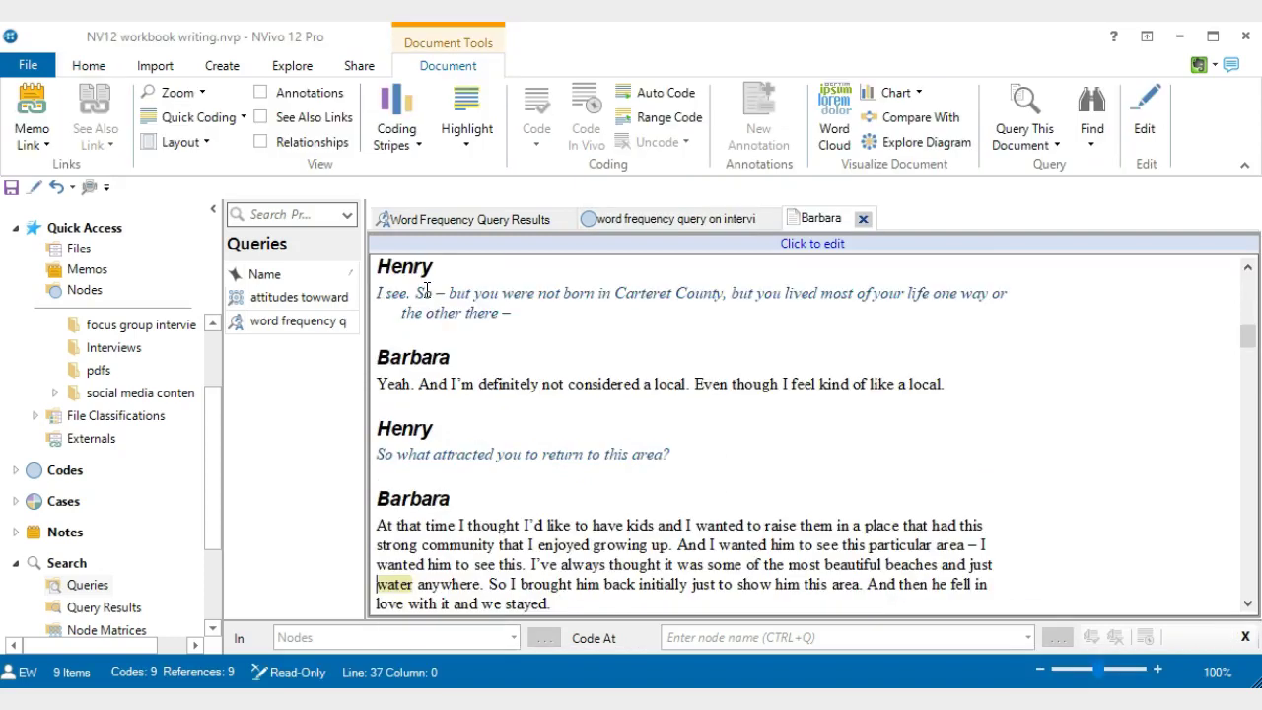
scroll(868, 467, down, 10)
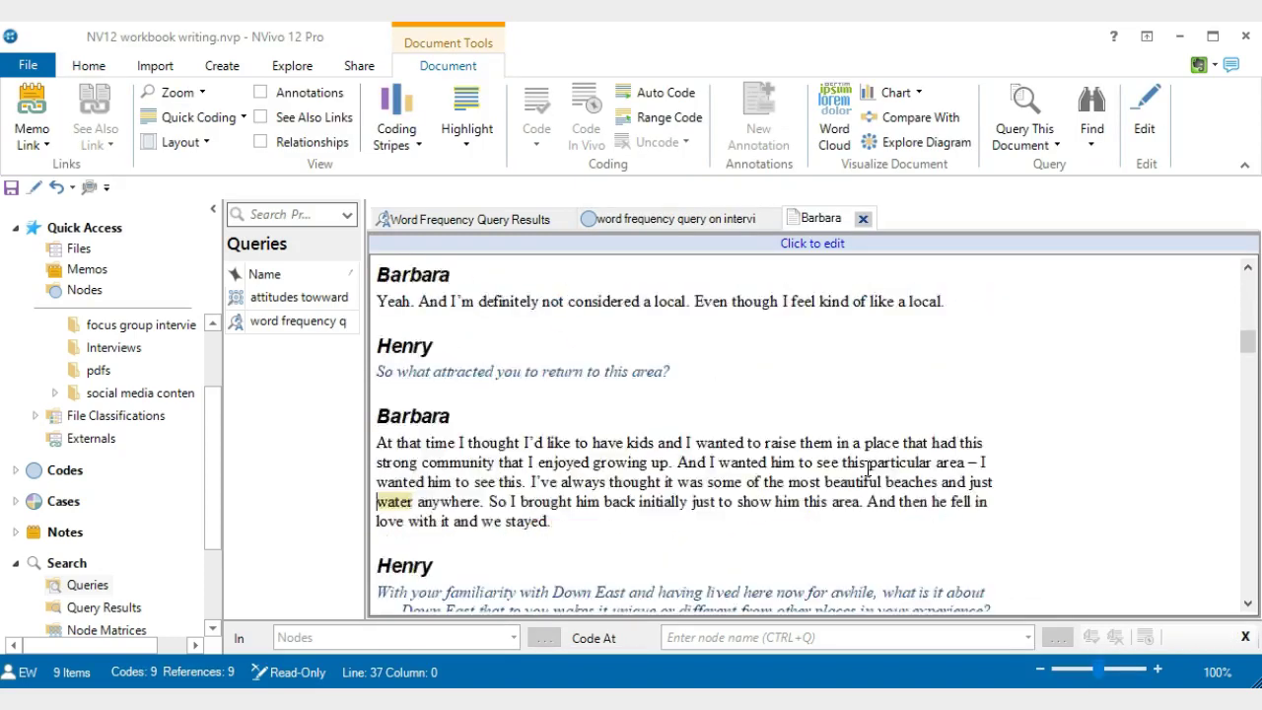
scroll(868, 467, down, 5)
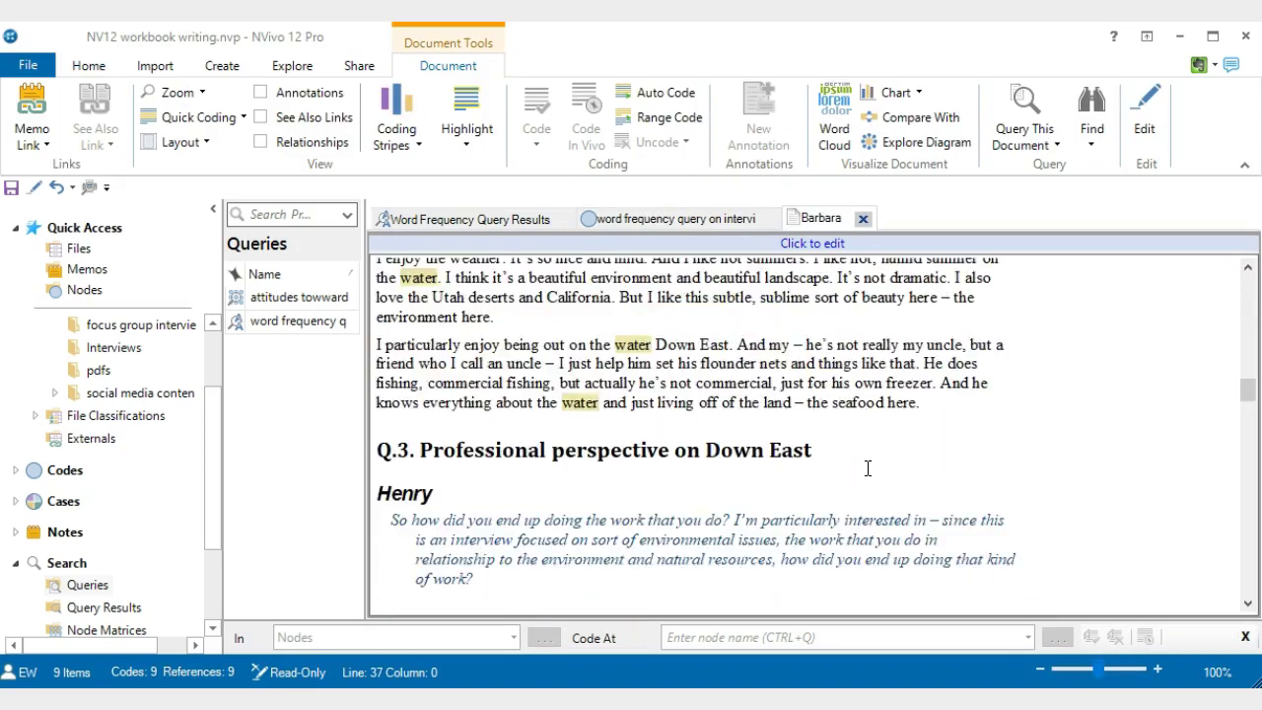
scroll(868, 468, down, 20)
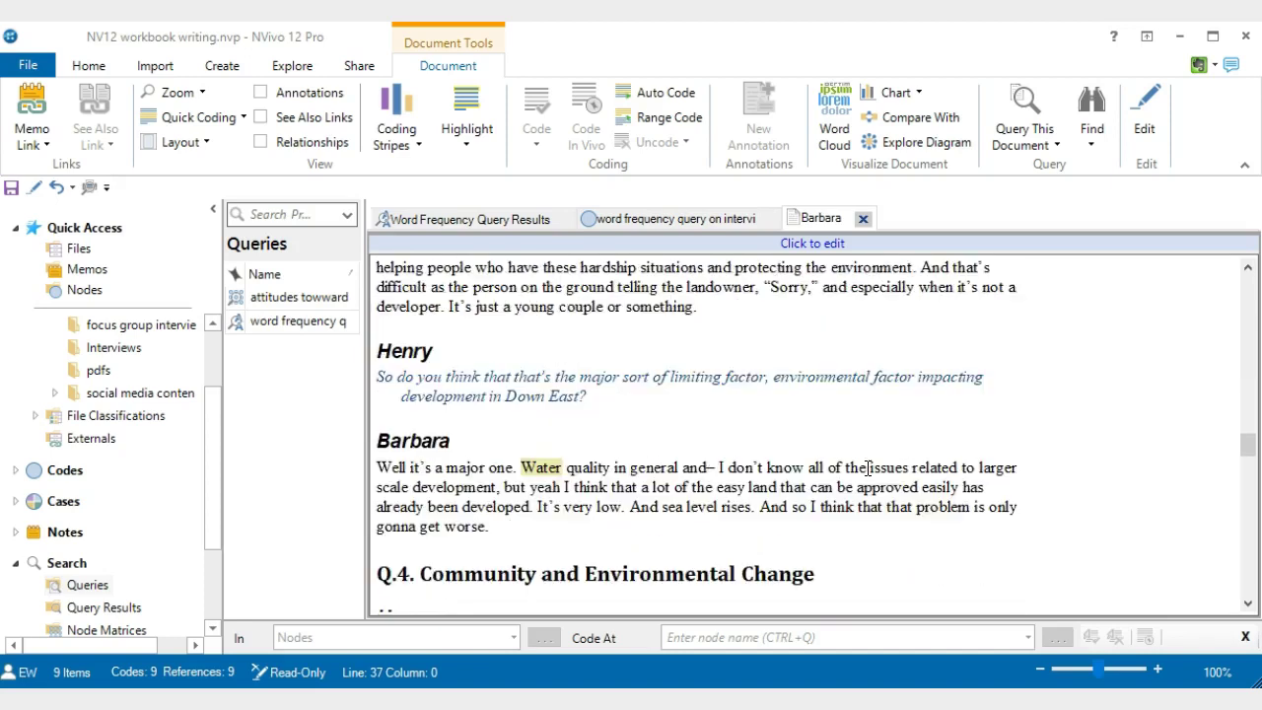
scroll(868, 467, down, 13)
scroll(868, 465, up, 3)
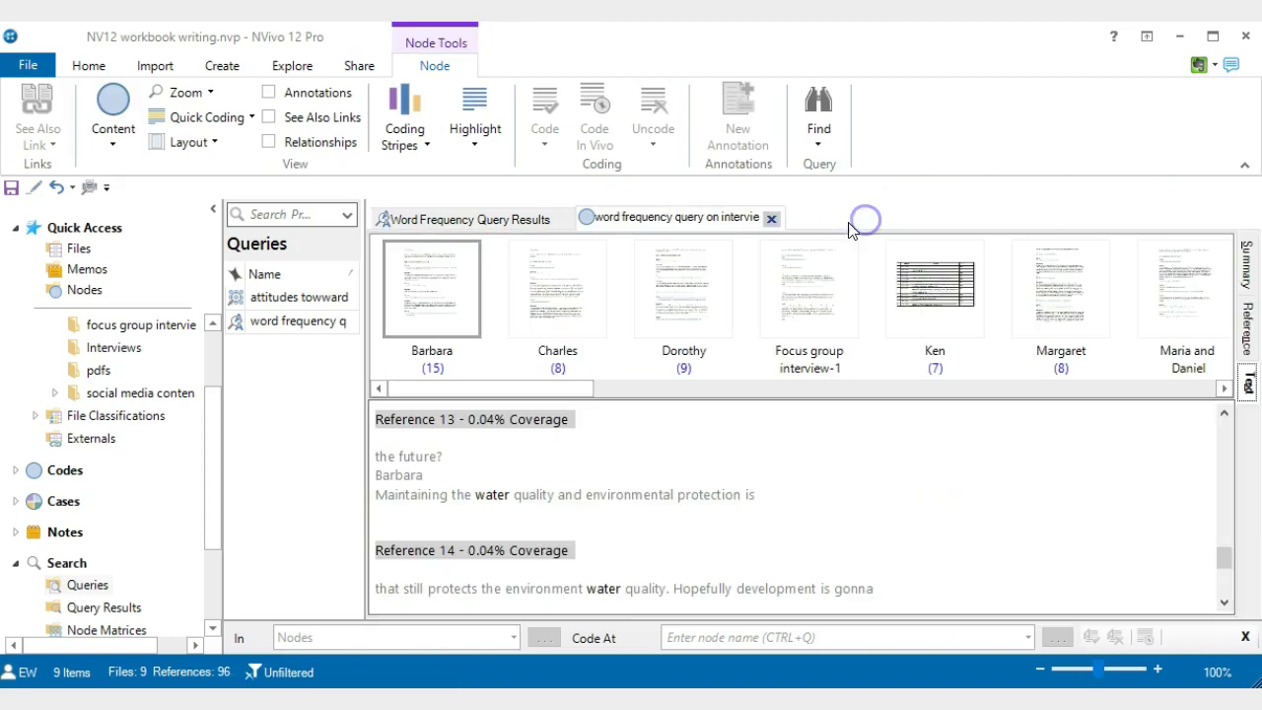
- From the word cloud, code 'developments' into a new node 'development search' under Nodes
click(771, 218)
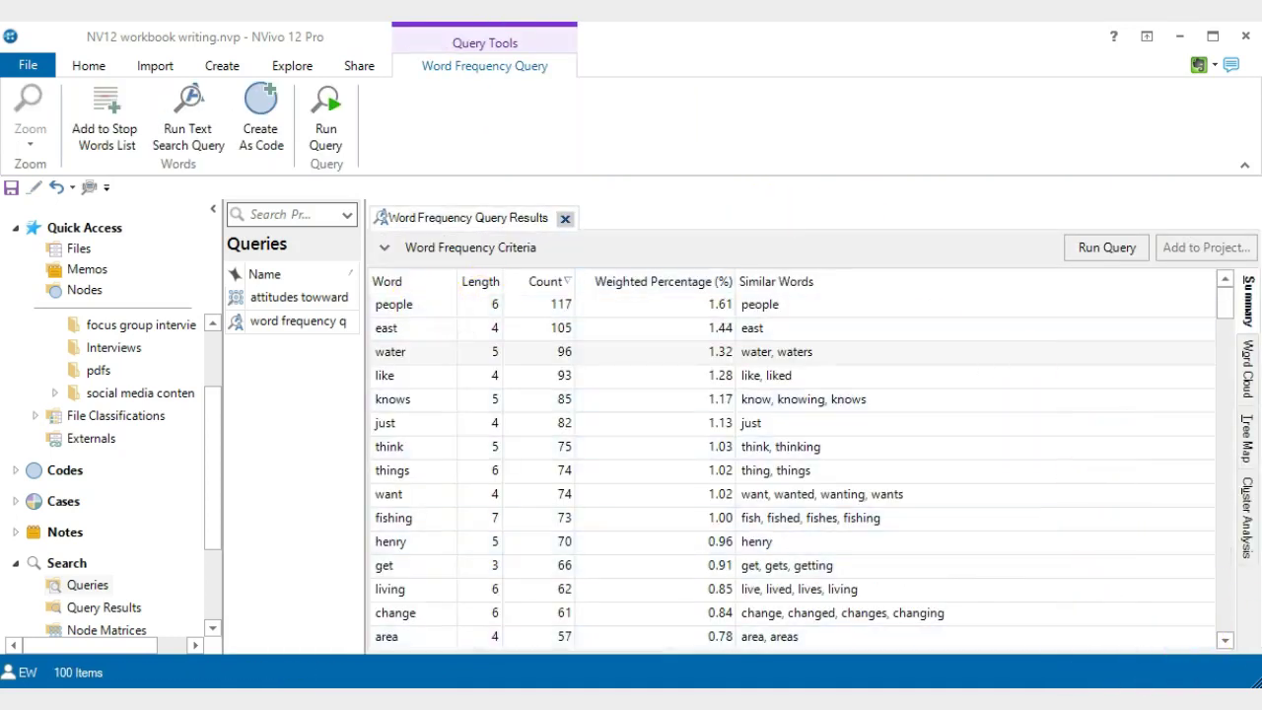
click(1248, 377)
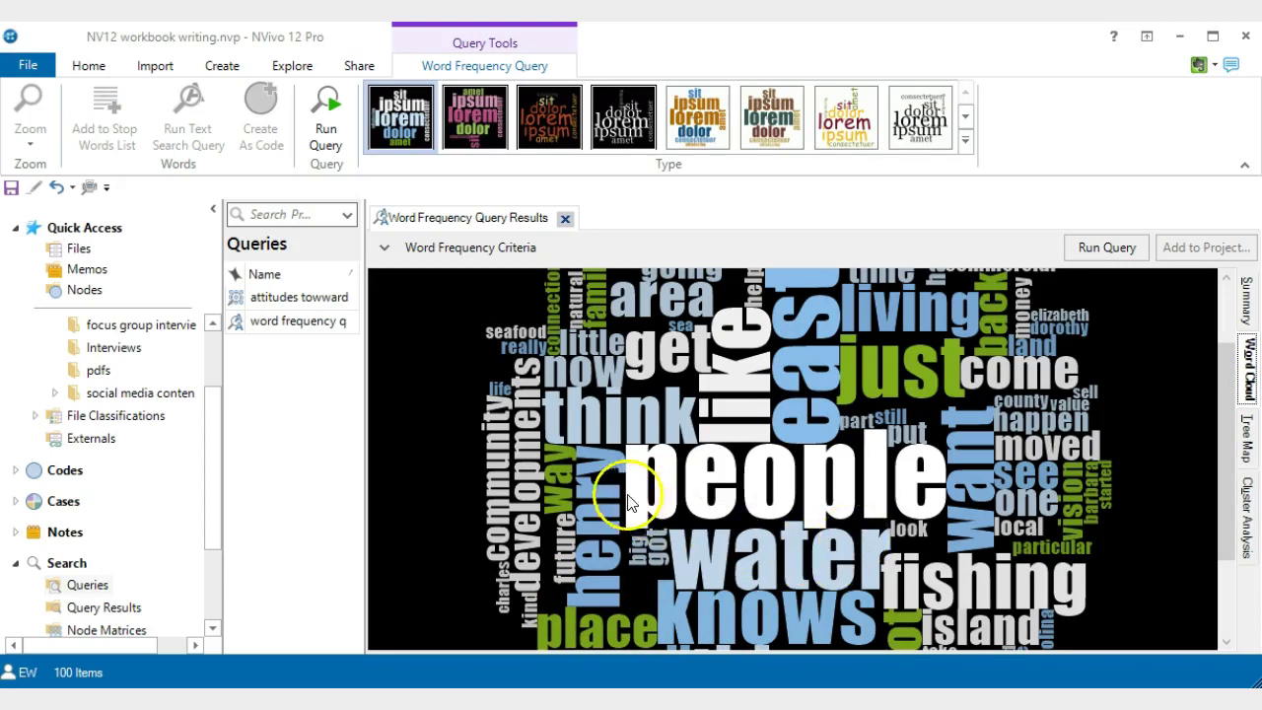
right_click(523, 455)
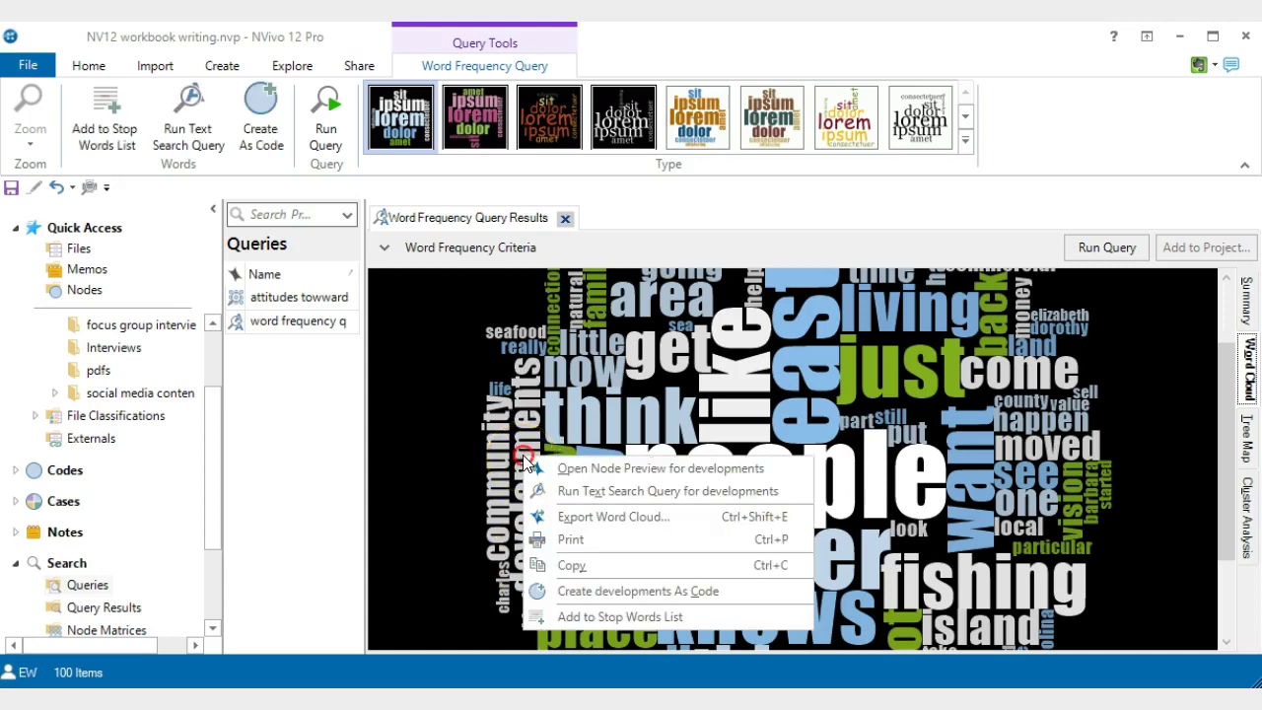
click(622, 591)
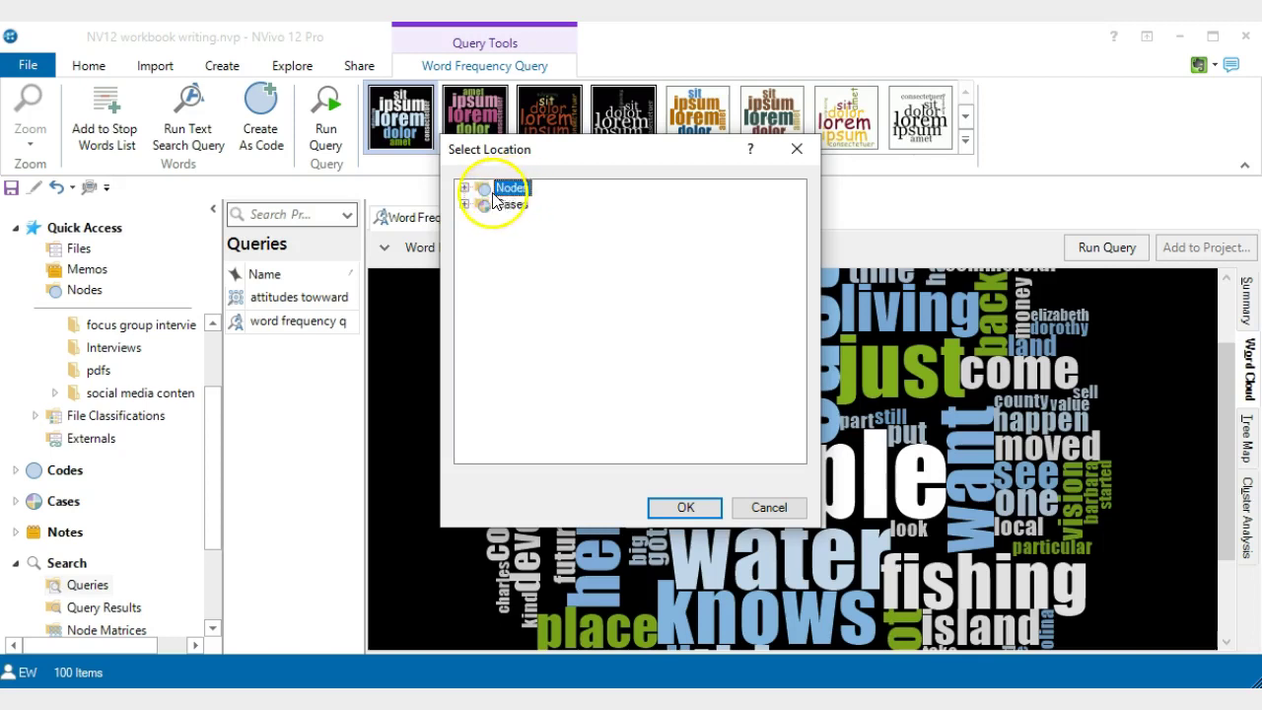
click(686, 508)
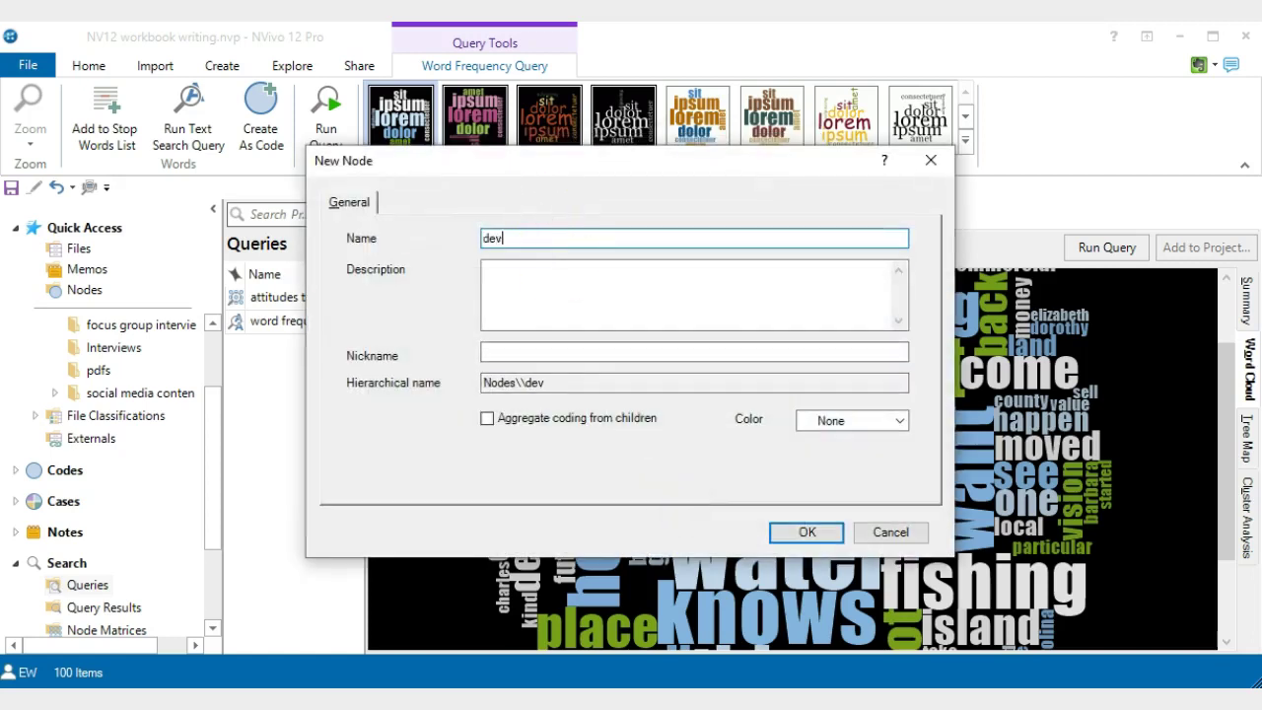
text(development search)
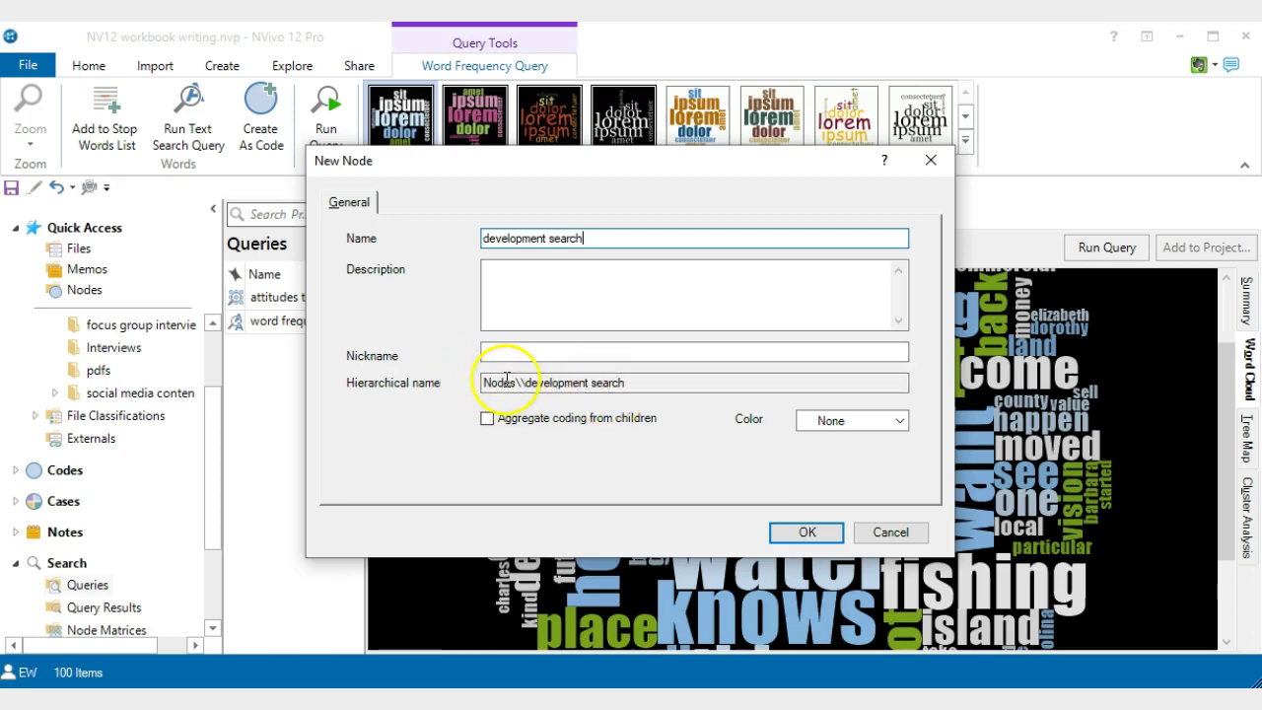
click(807, 534)
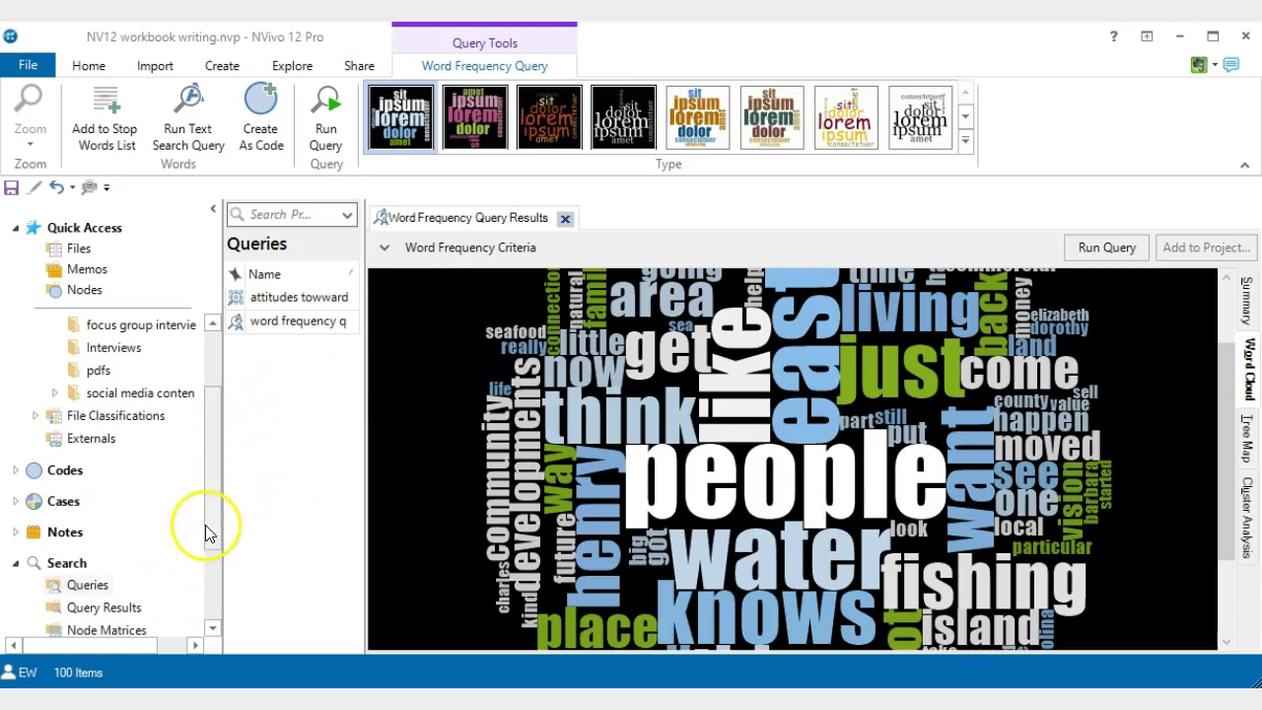
- List Codes > Nodes, widened to show file and reference counts, and select 'development search'
drag(215, 520, 221, 434)
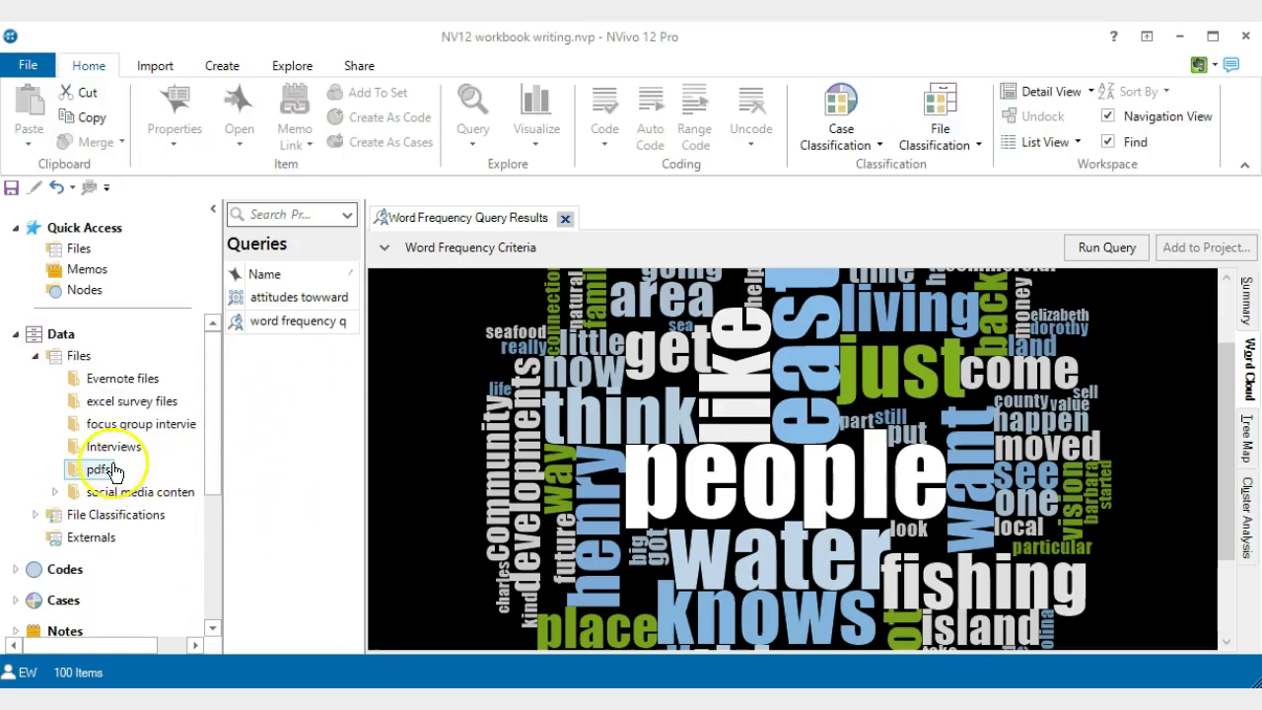
click(124, 401)
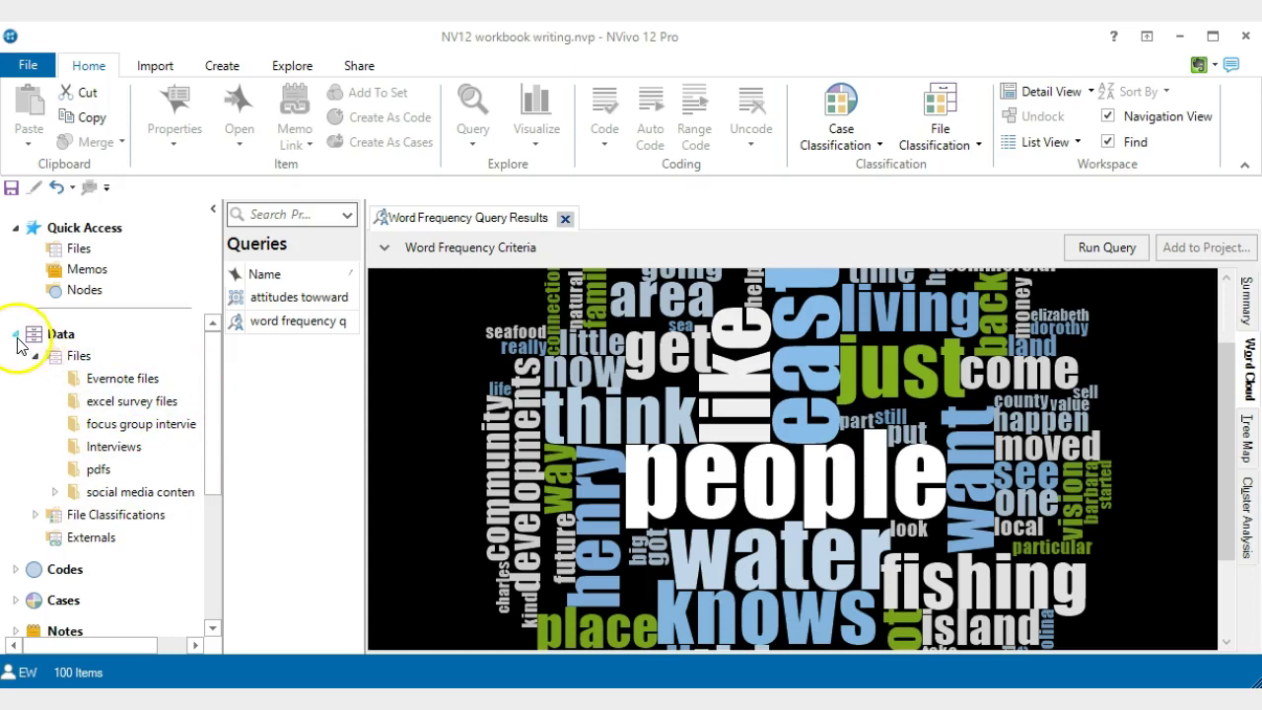
click(15, 334)
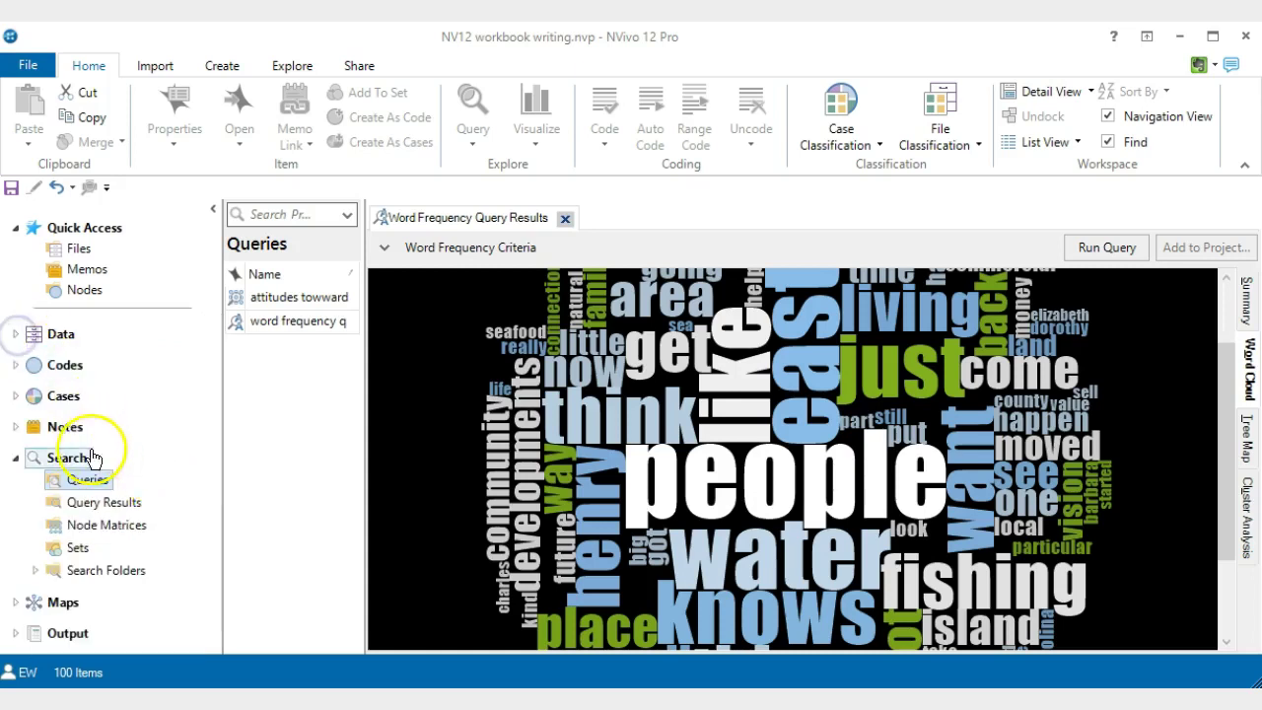
click(16, 365)
click(89, 387)
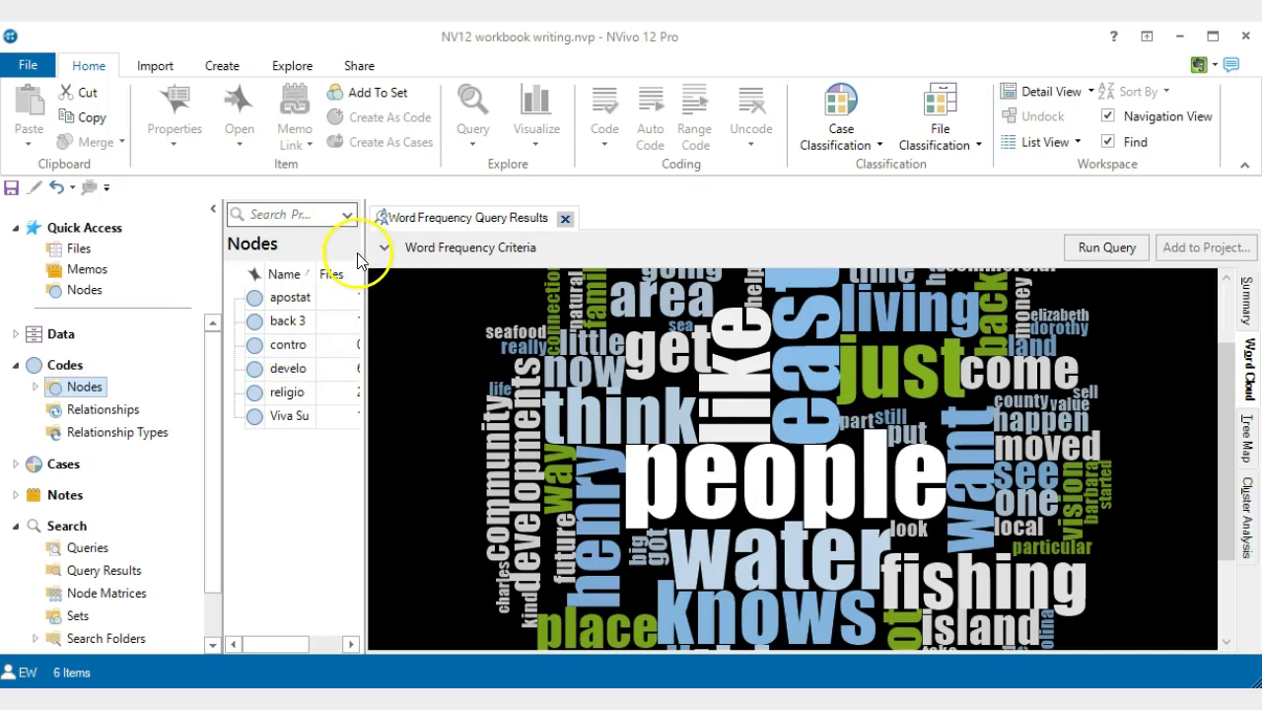
drag(361, 246, 503, 266)
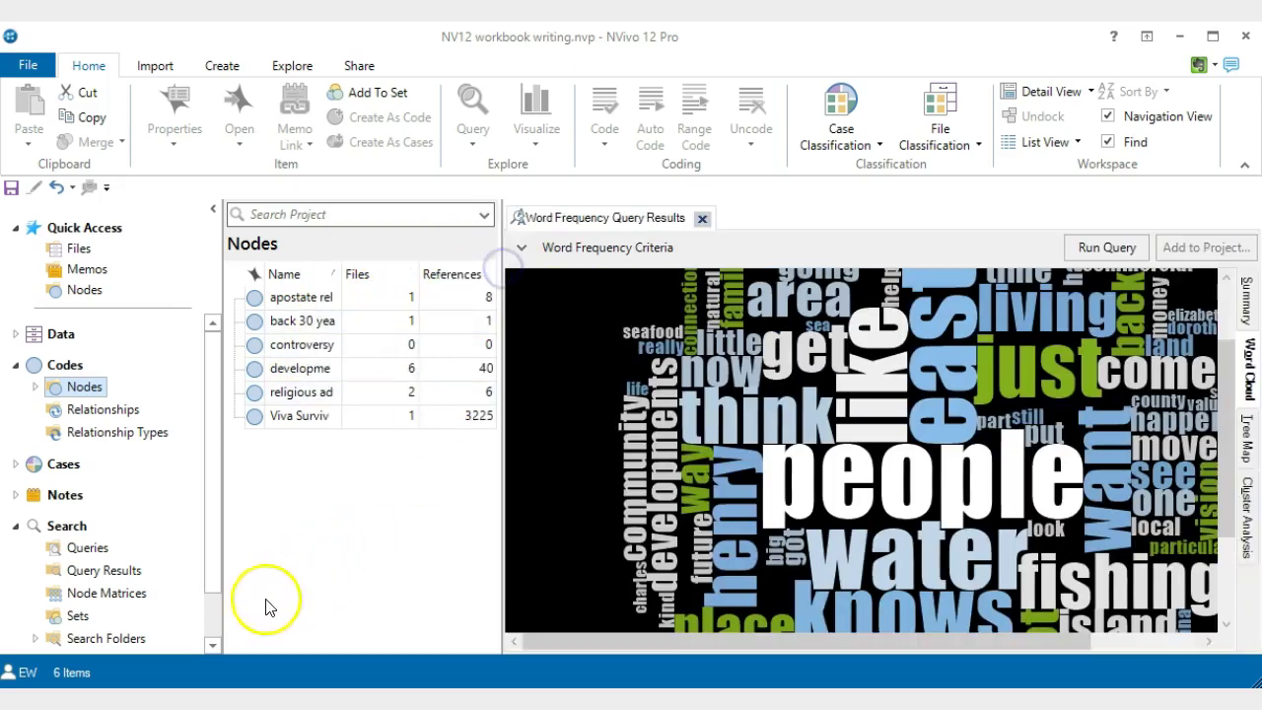
click(304, 352)
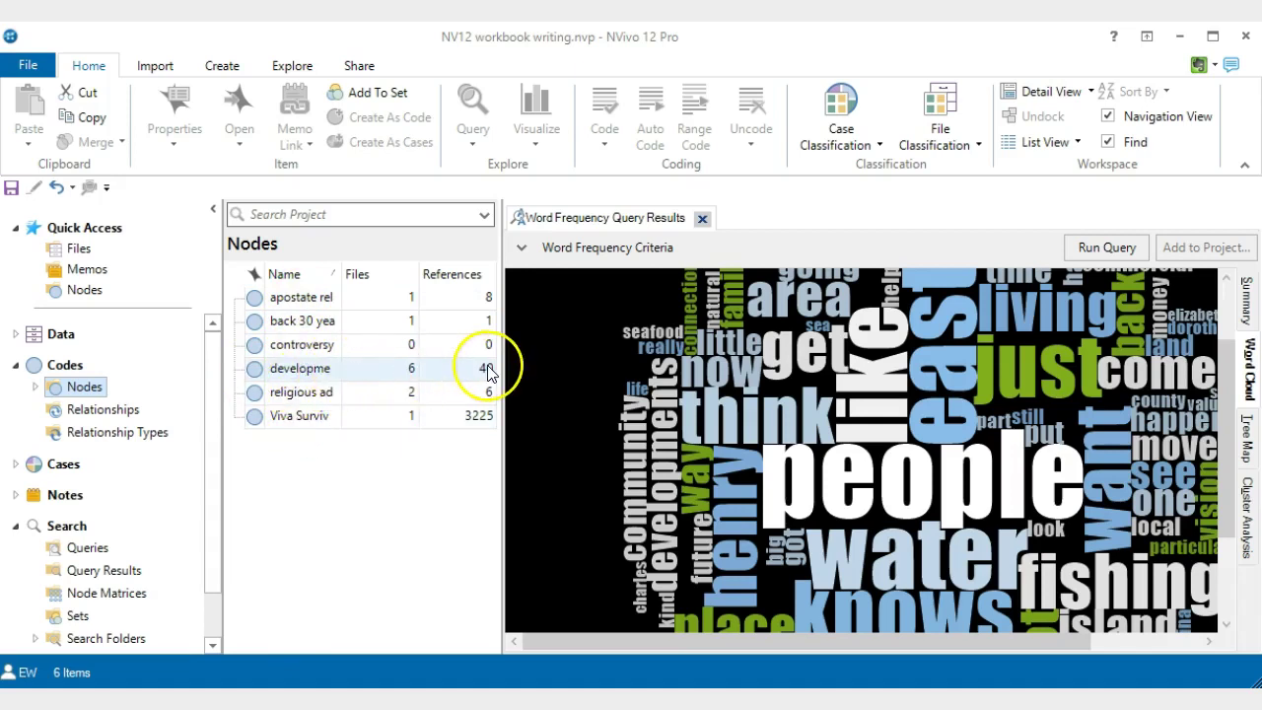
click(284, 367)
double_click(284, 367)
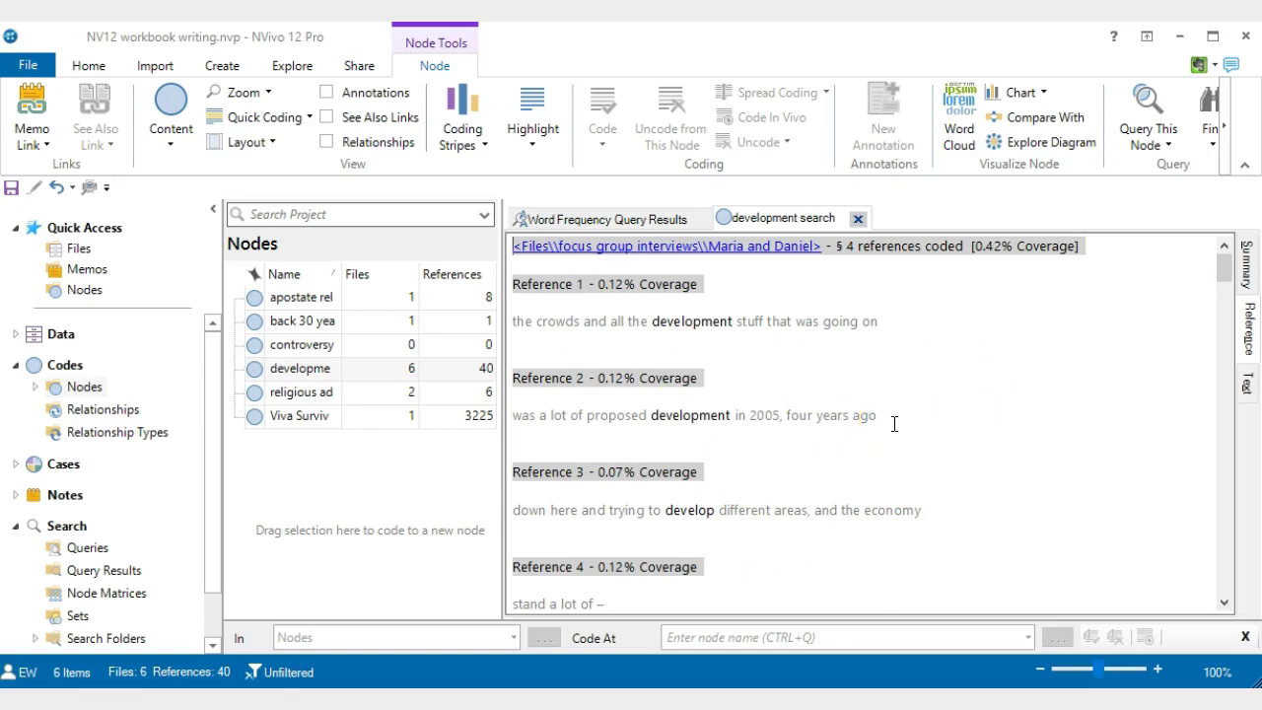
key(ctrl+a)
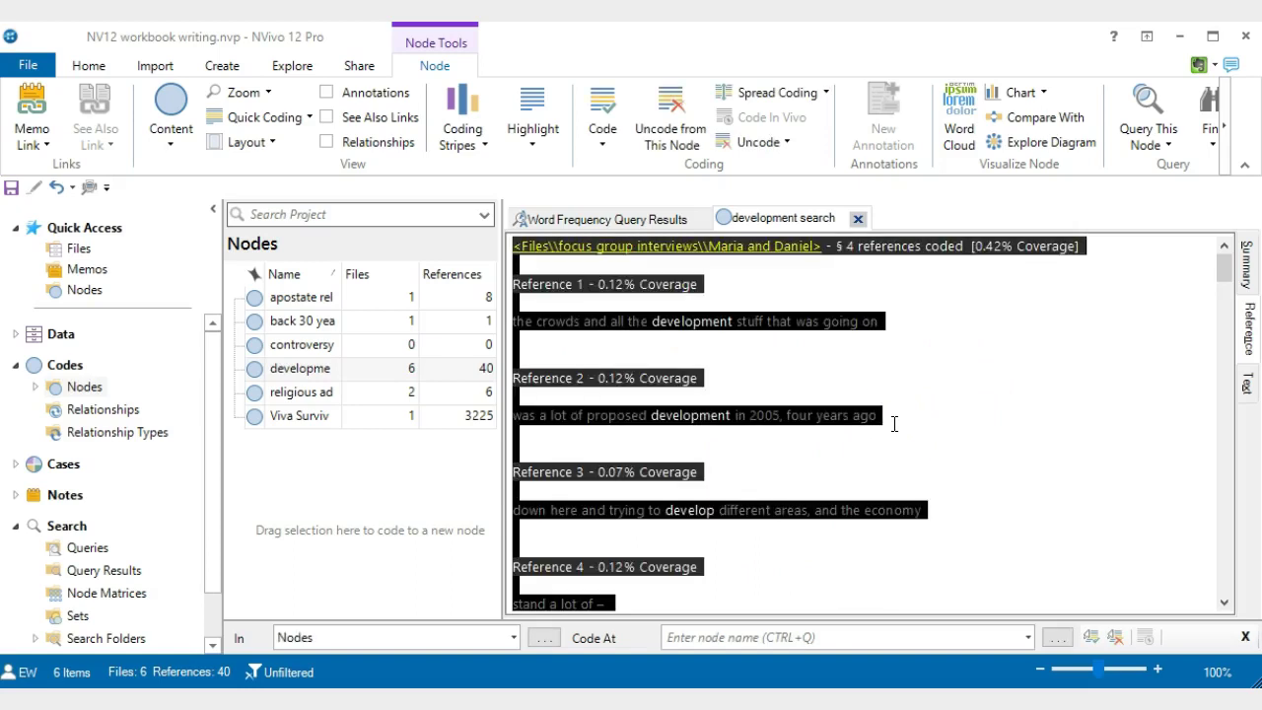
right_click(889, 362)
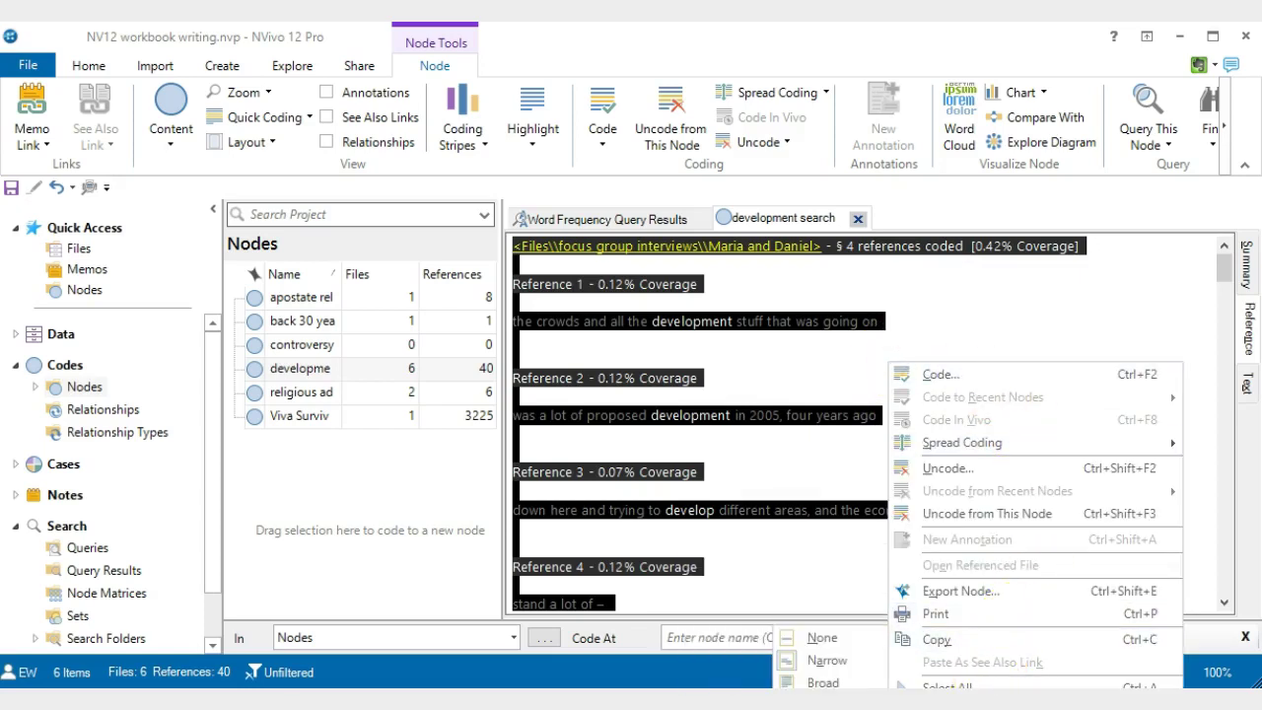
click(819, 682)
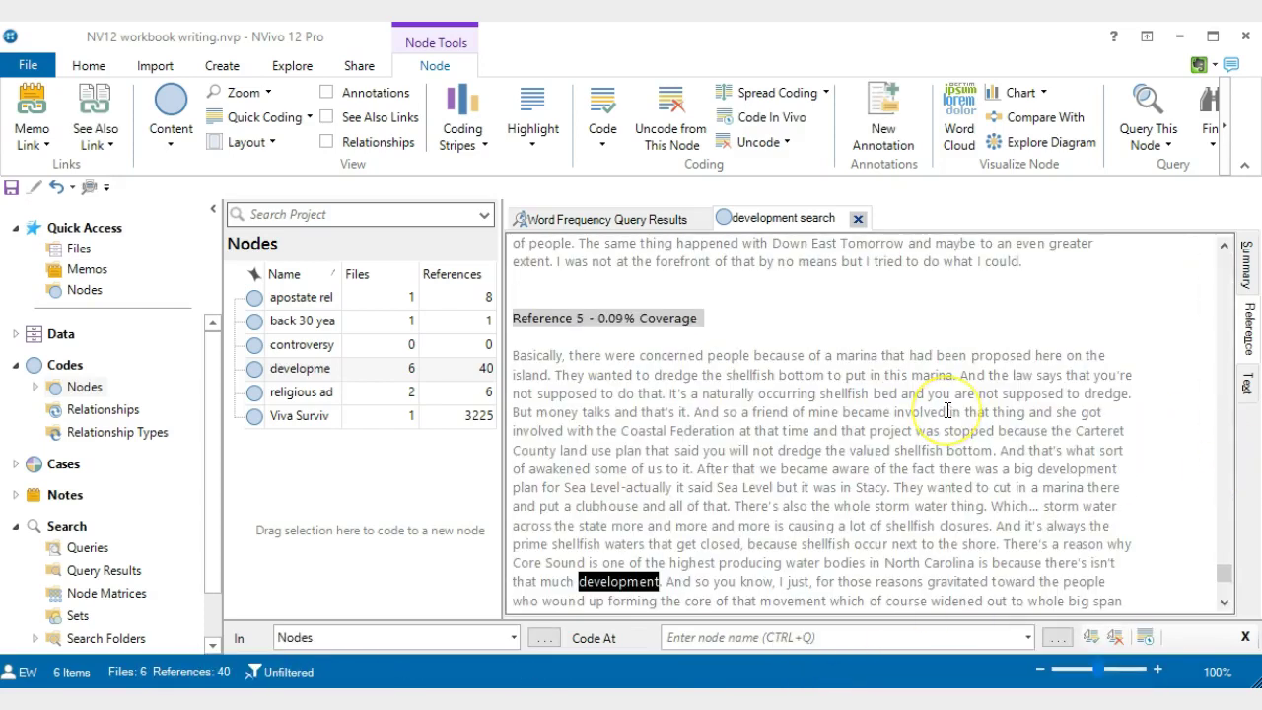
scroll(944, 397, down, 3)
scroll(947, 409, up, 15)
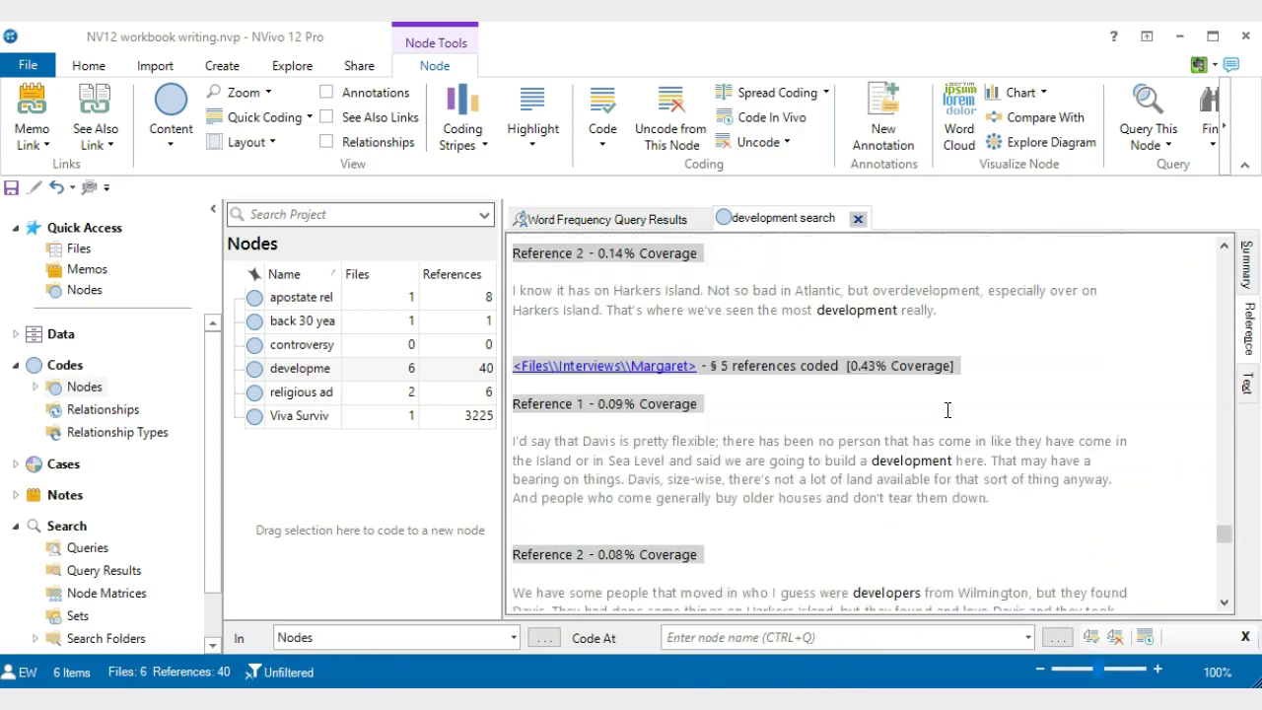
scroll(947, 409, up, 15)
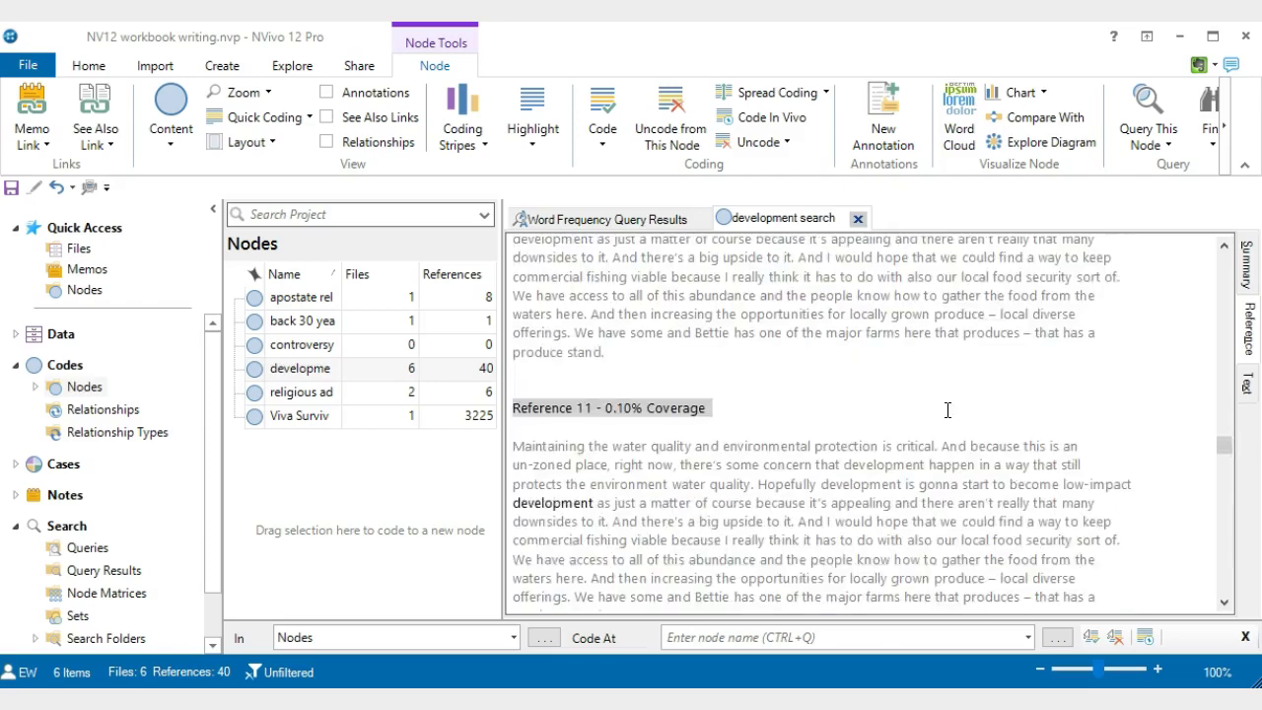
scroll(947, 410, up, 15)
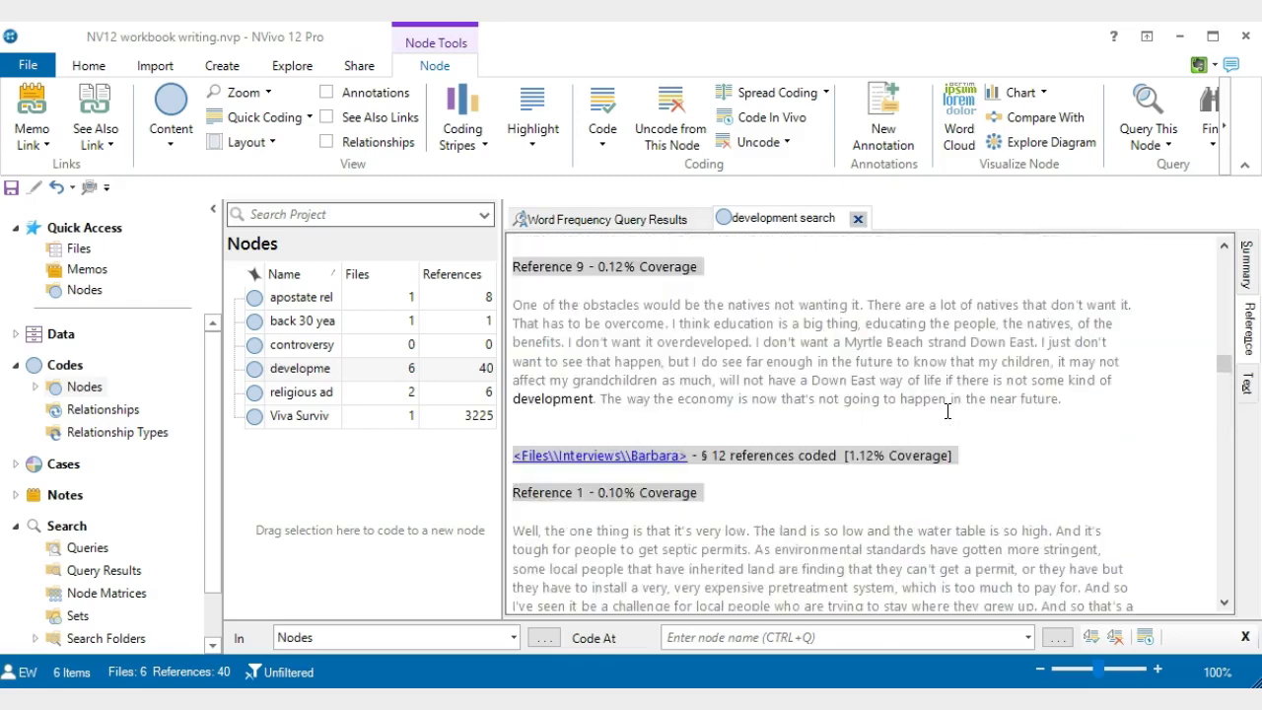
scroll(947, 411, up, 10)
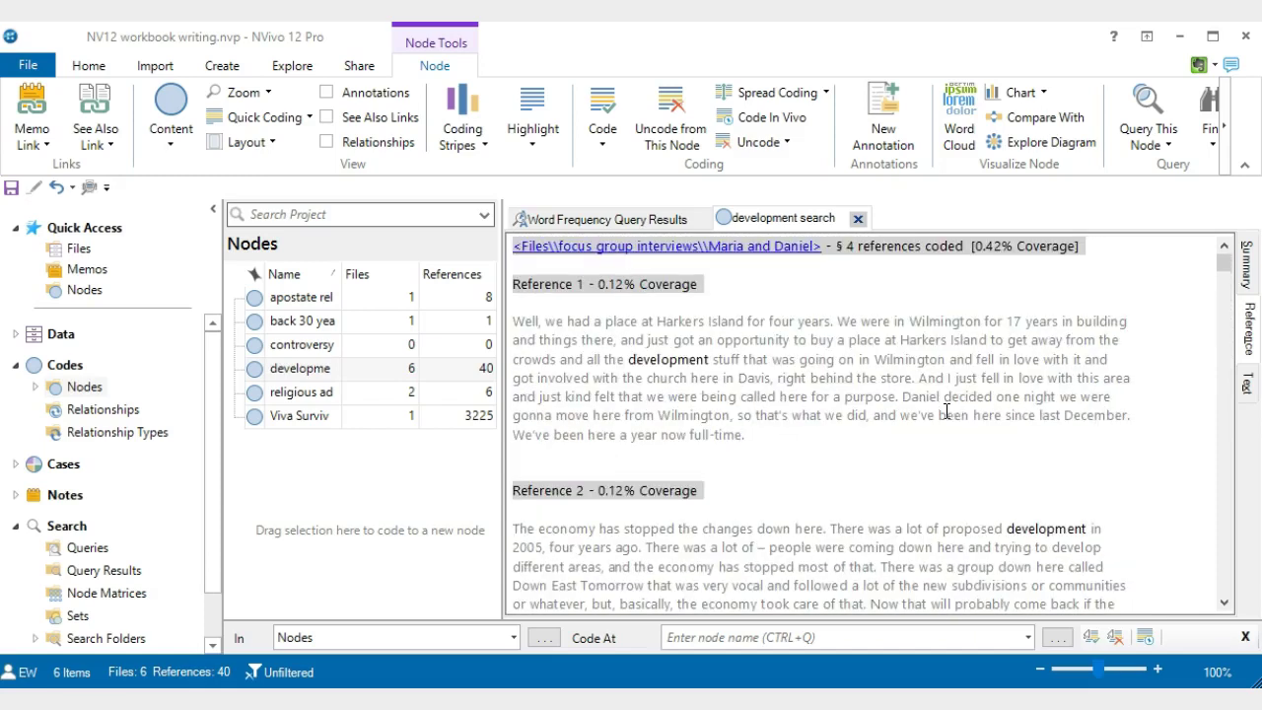
- Export the development search node's Reference View to development search.docx, opening it on export
right_click(1001, 431)
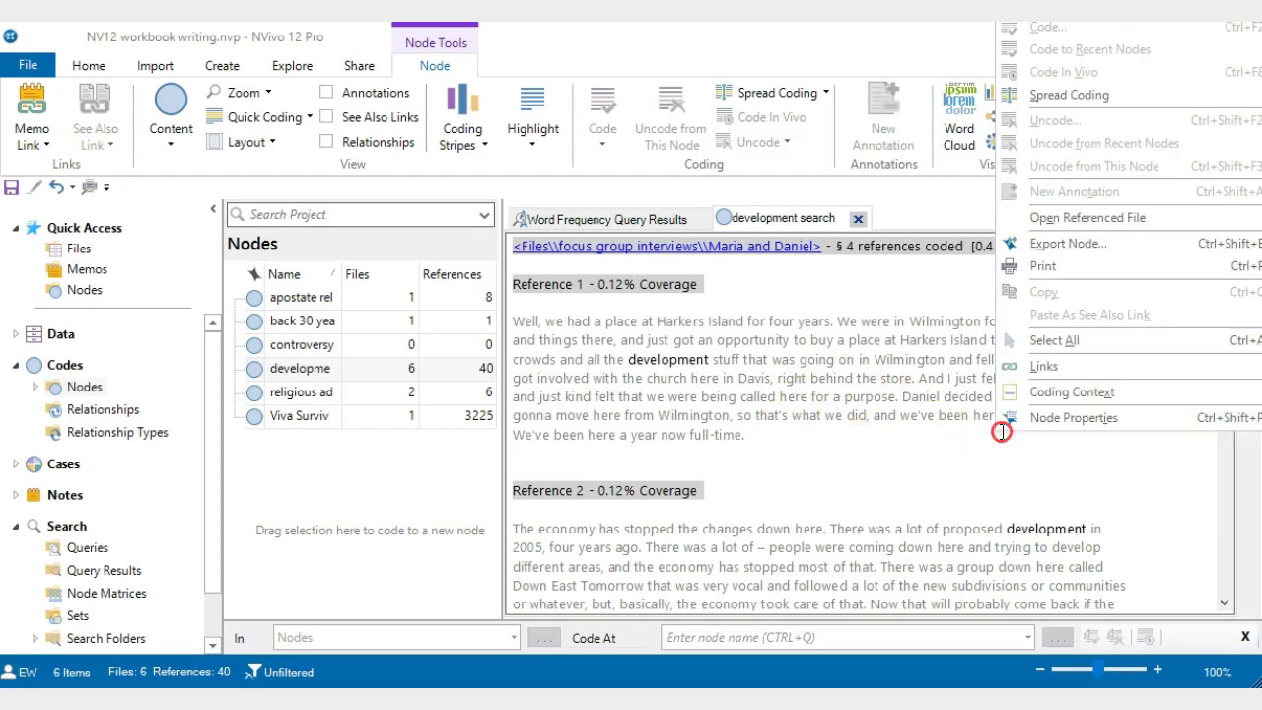
click(1102, 248)
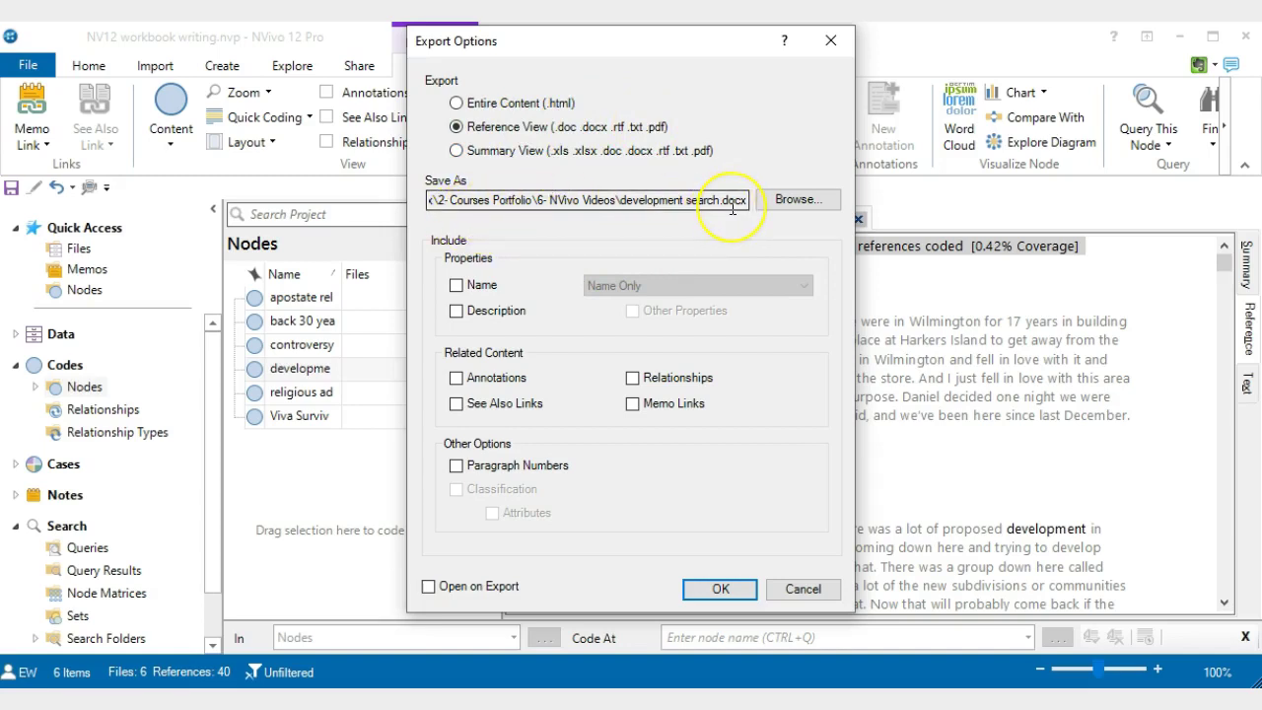
click(619, 201)
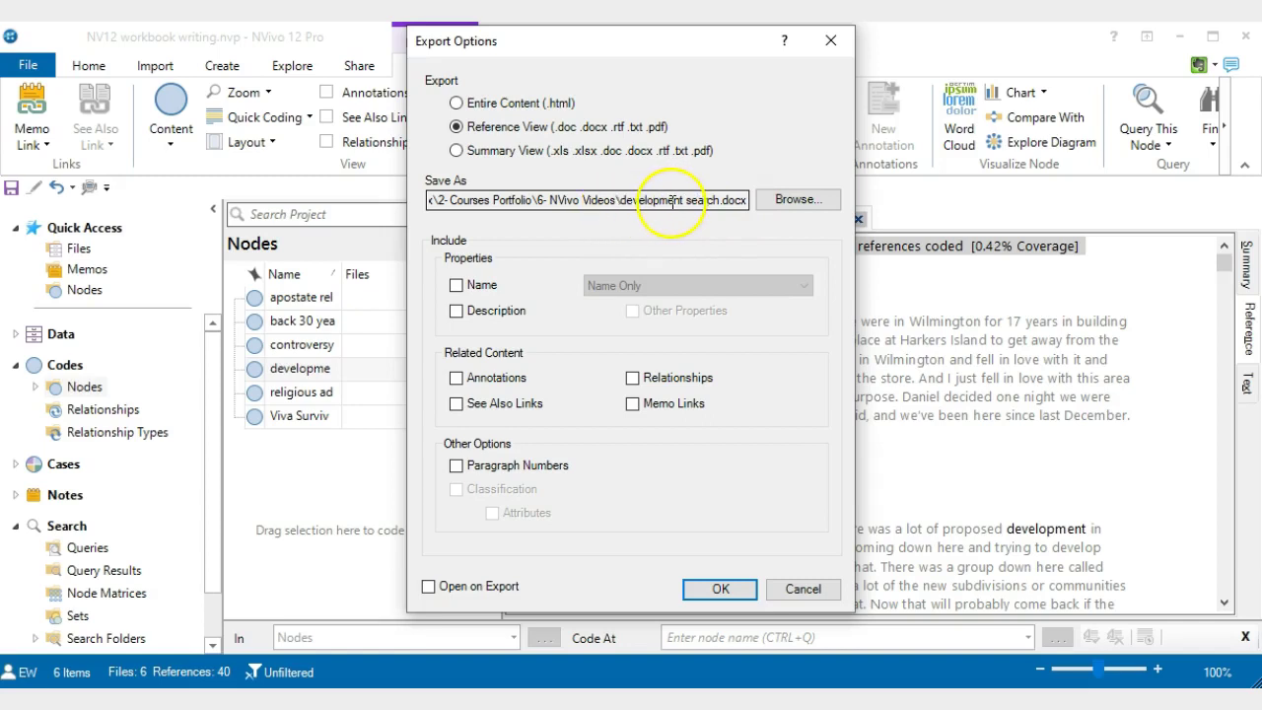
click(428, 588)
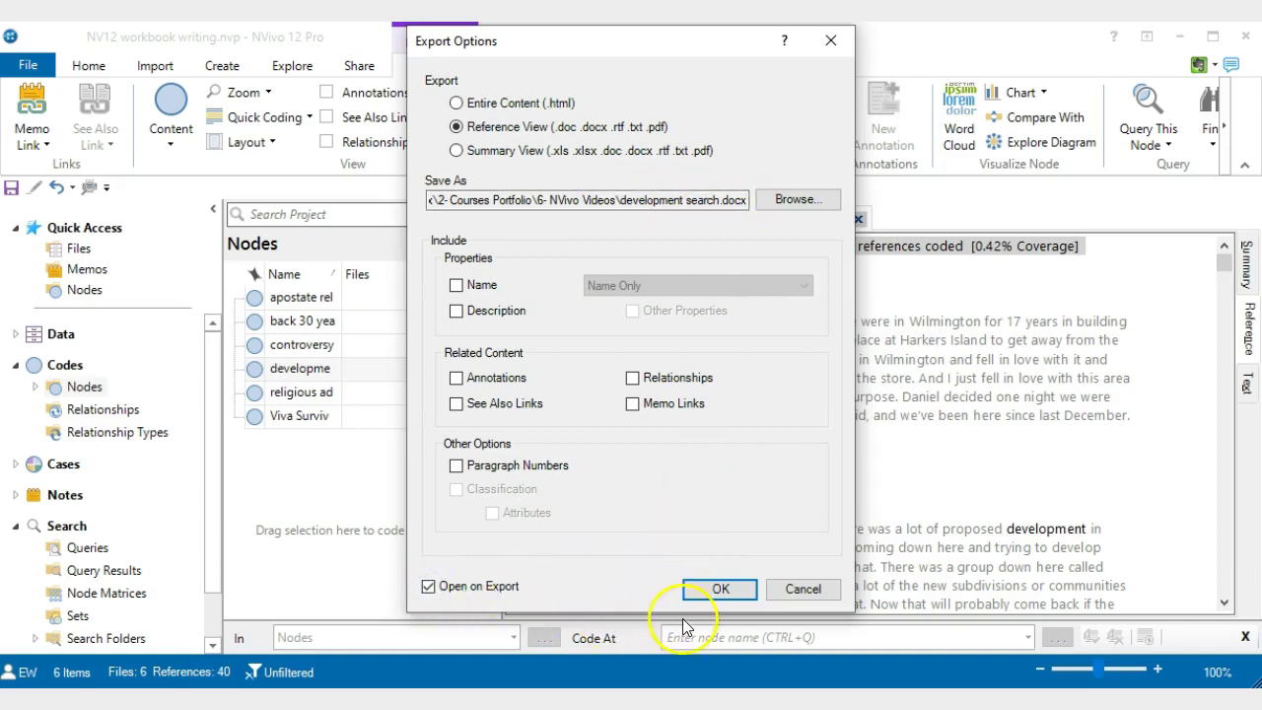
click(731, 596)
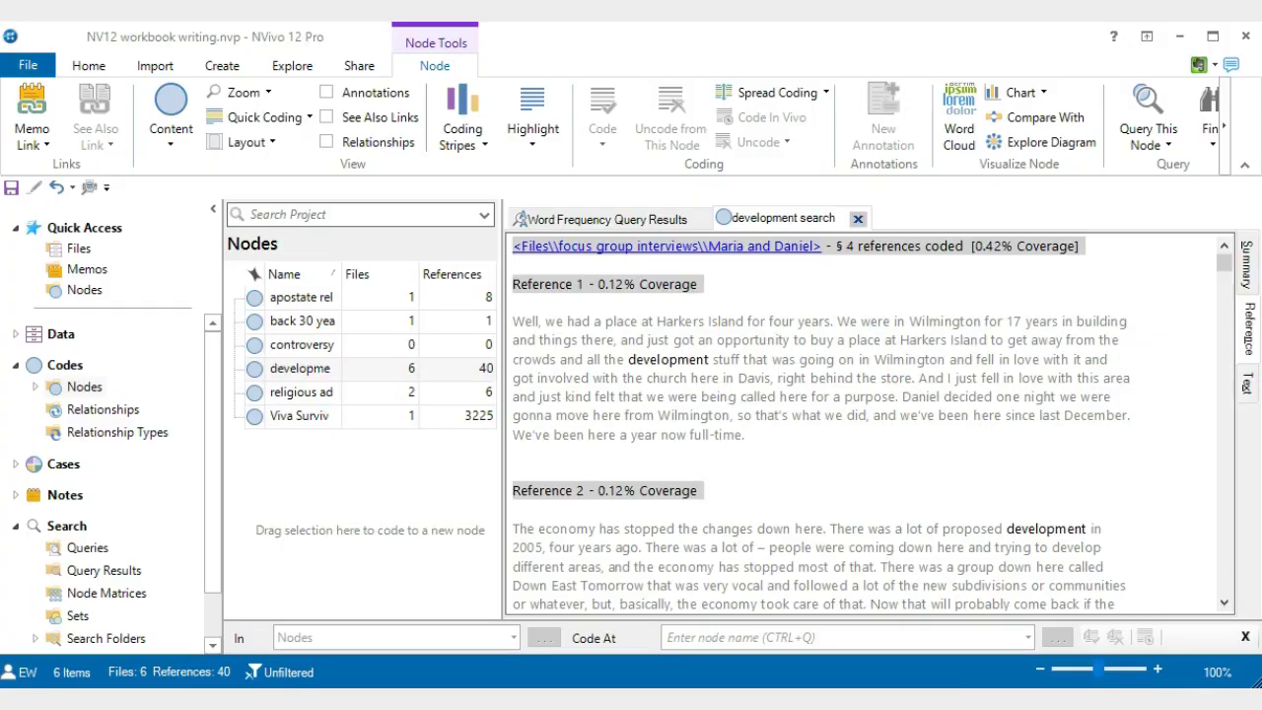
- Return to the Word Frequency Query Results word cloud, cancelling the Export Word Cloud save
click(615, 225)
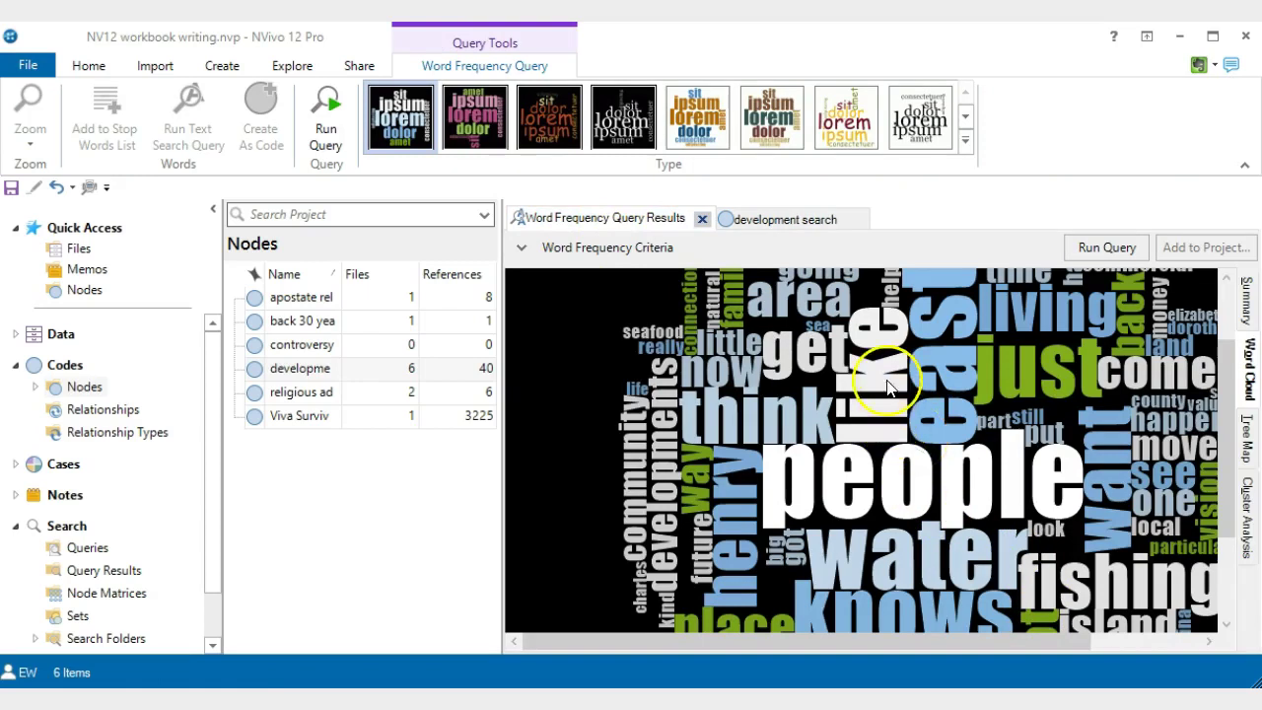
right_click(888, 380)
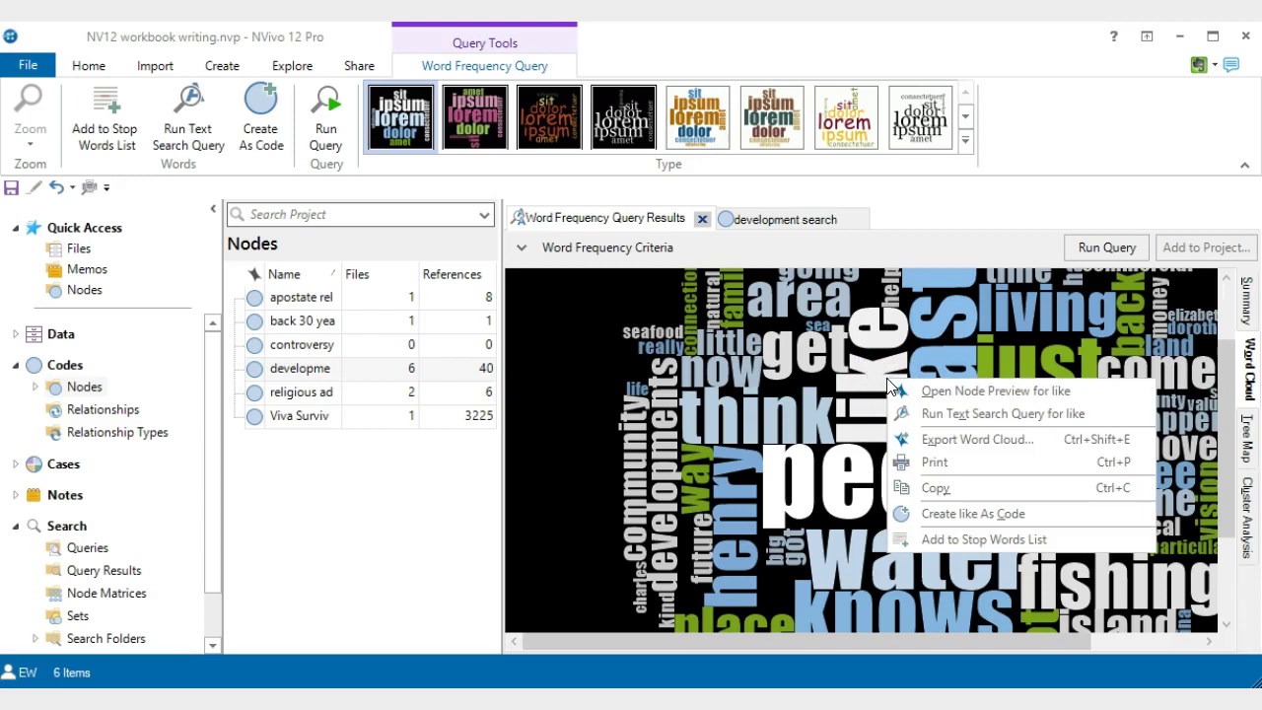
click(986, 439)
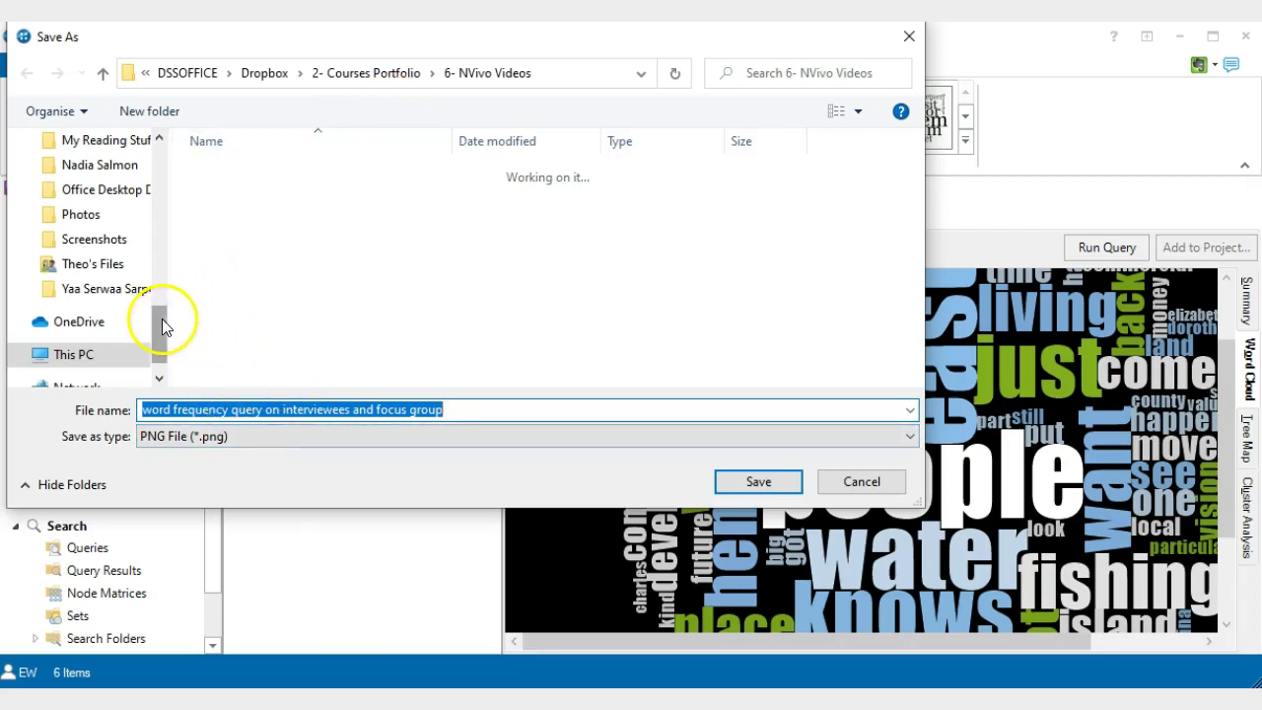
click(860, 483)
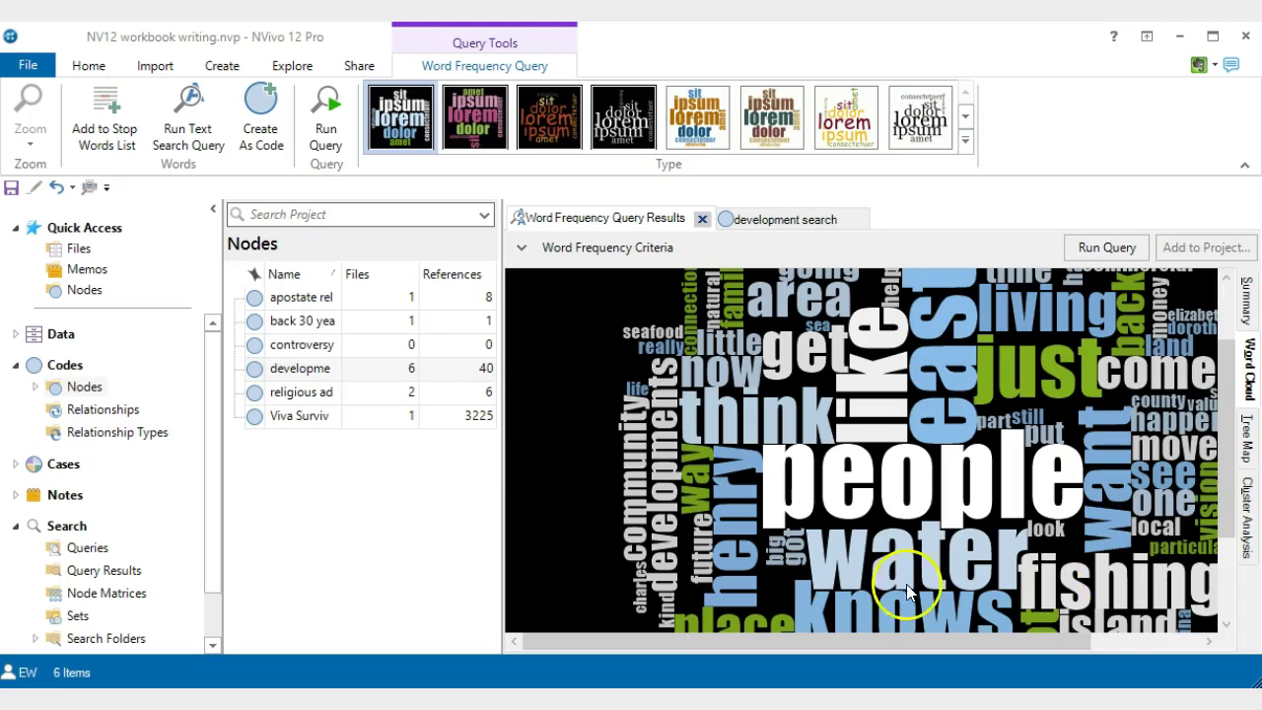
- Add the word 'just' from the word cloud to the stop words list and confirm
drag(971, 646, 1082, 665)
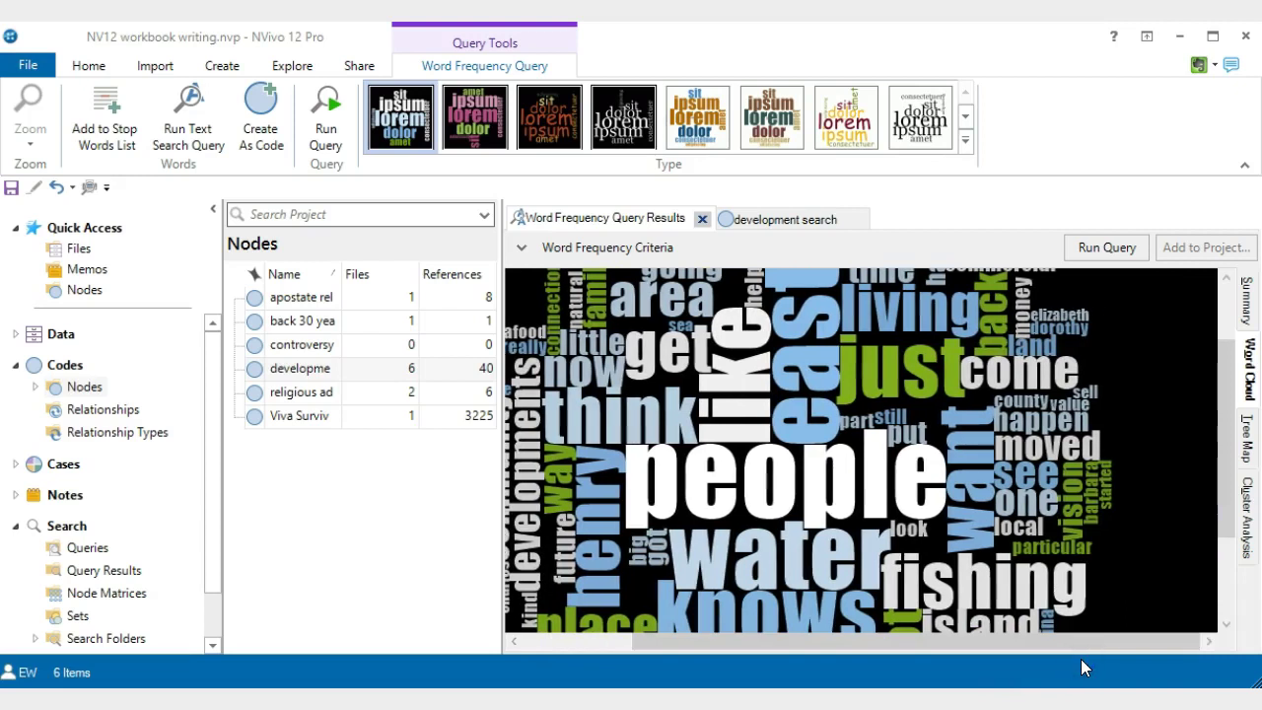
click(1086, 485)
right_click(910, 533)
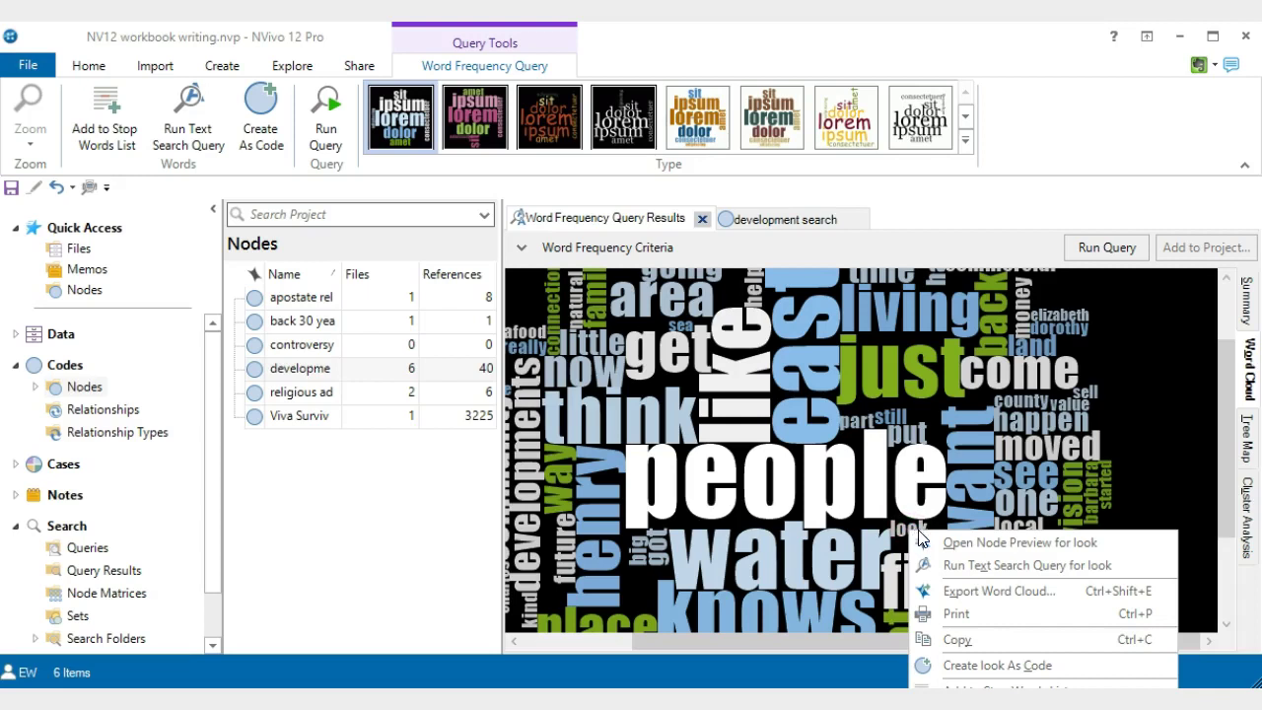
click(1123, 326)
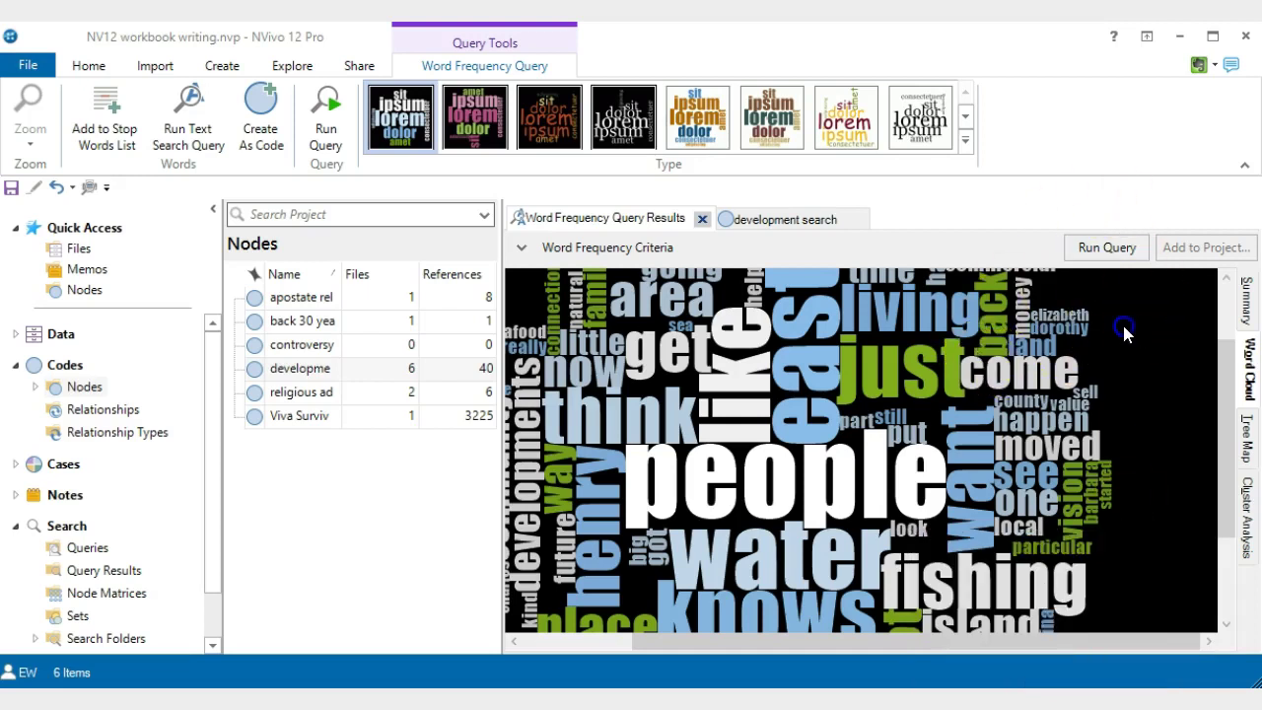
right_click(860, 361)
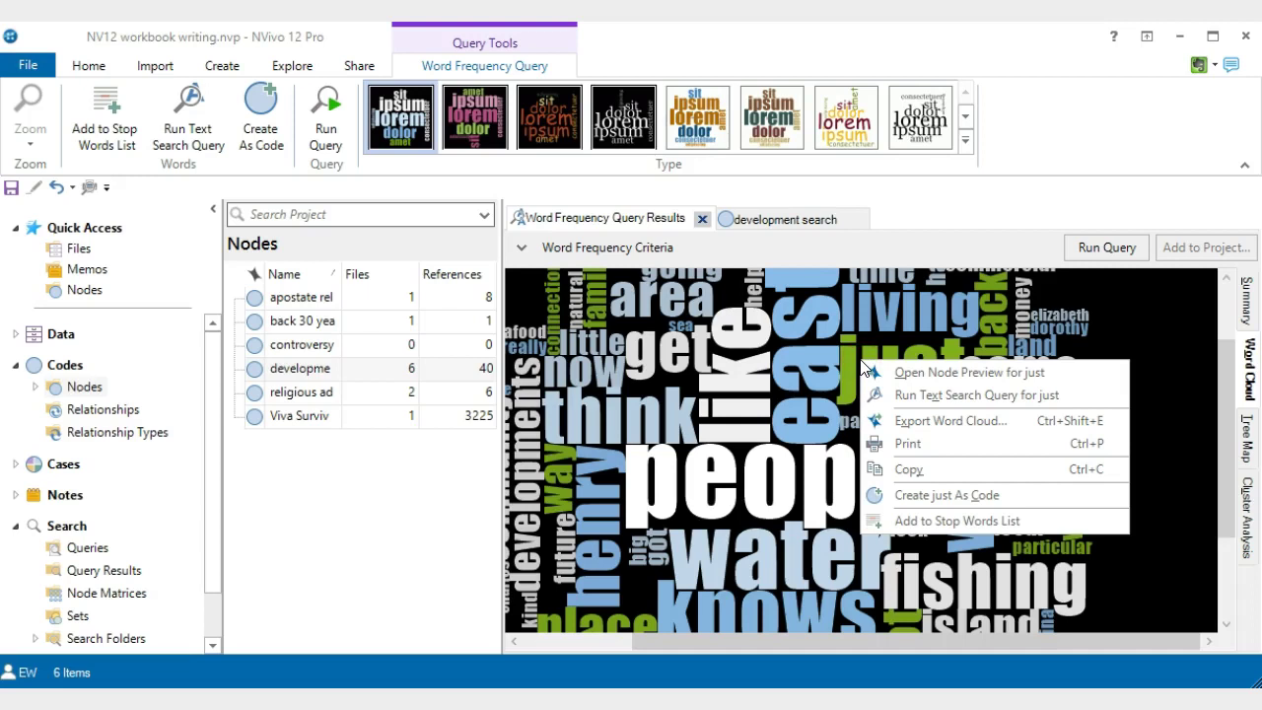
click(955, 520)
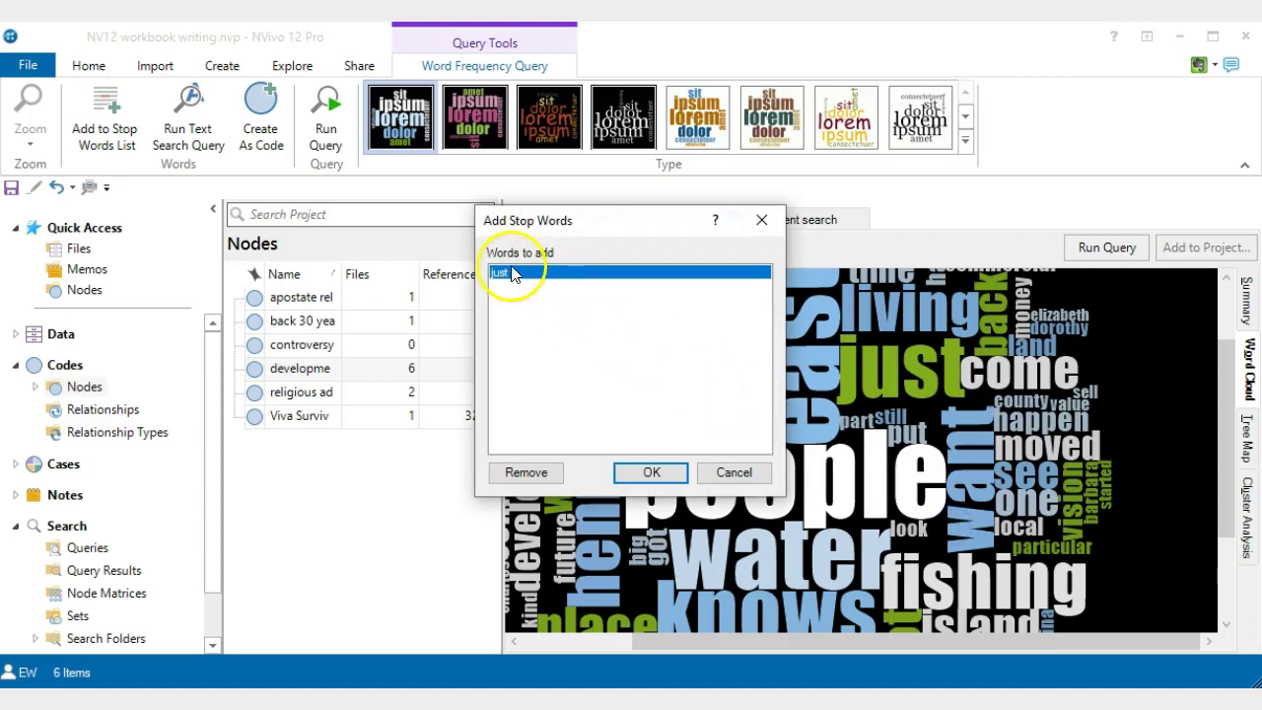
click(655, 474)
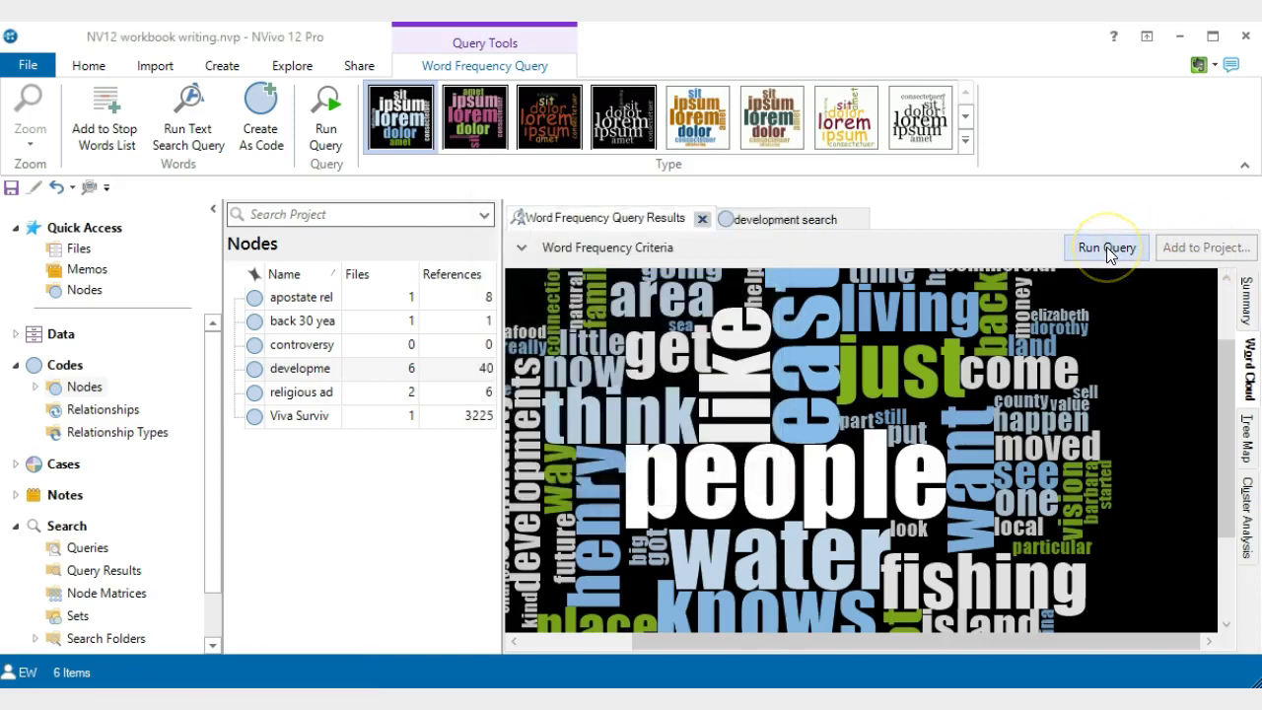
- Rerun the query so the word cloud redraws led by people, east, water and knows
click(1106, 246)
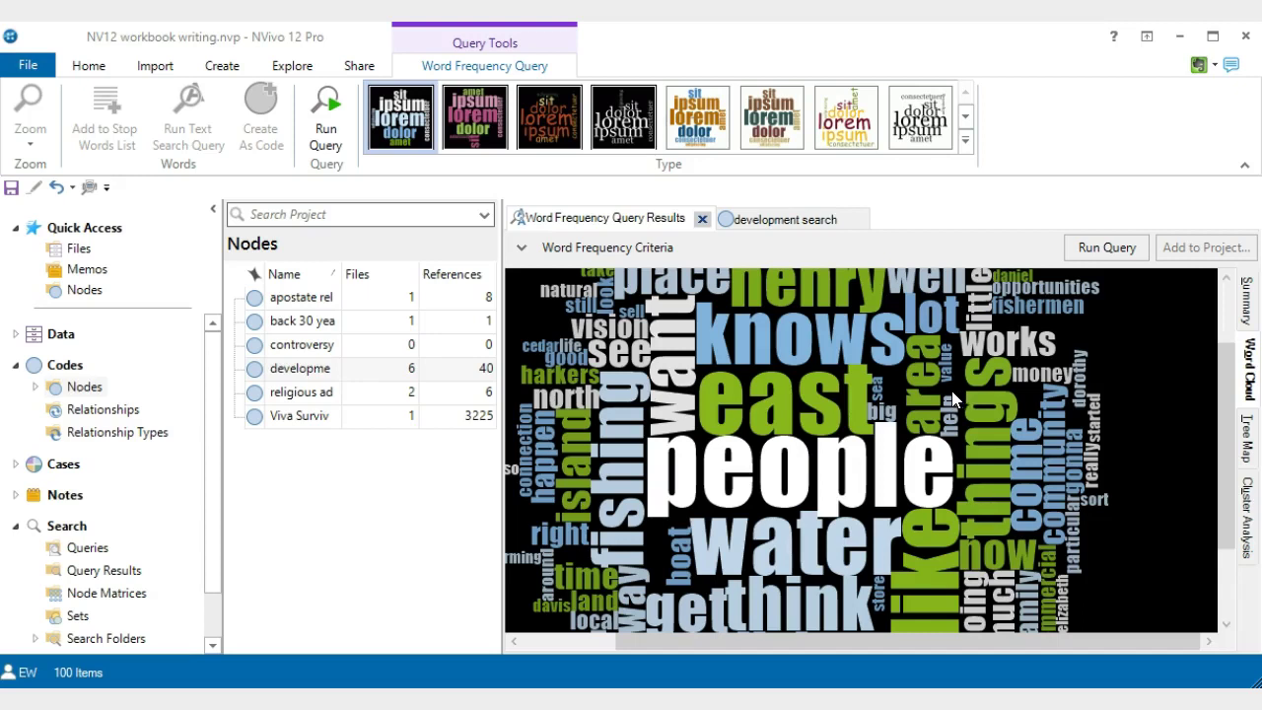
click(931, 412)
click(676, 477)
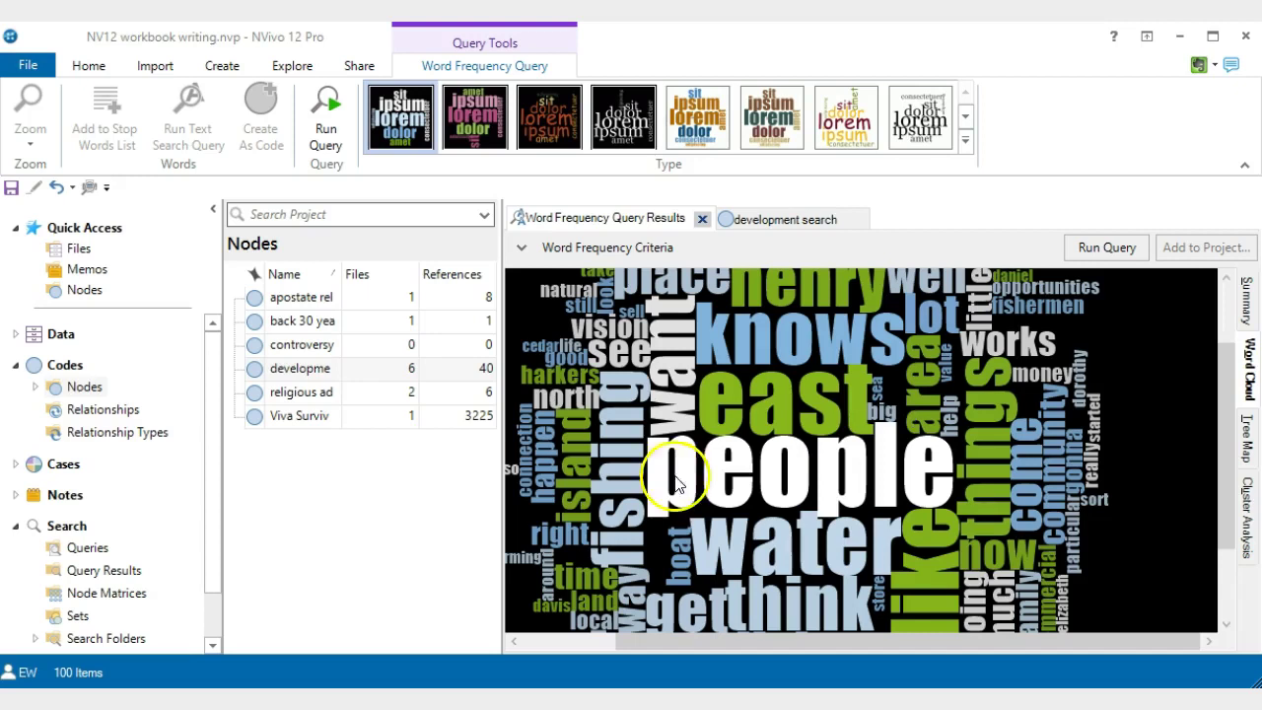